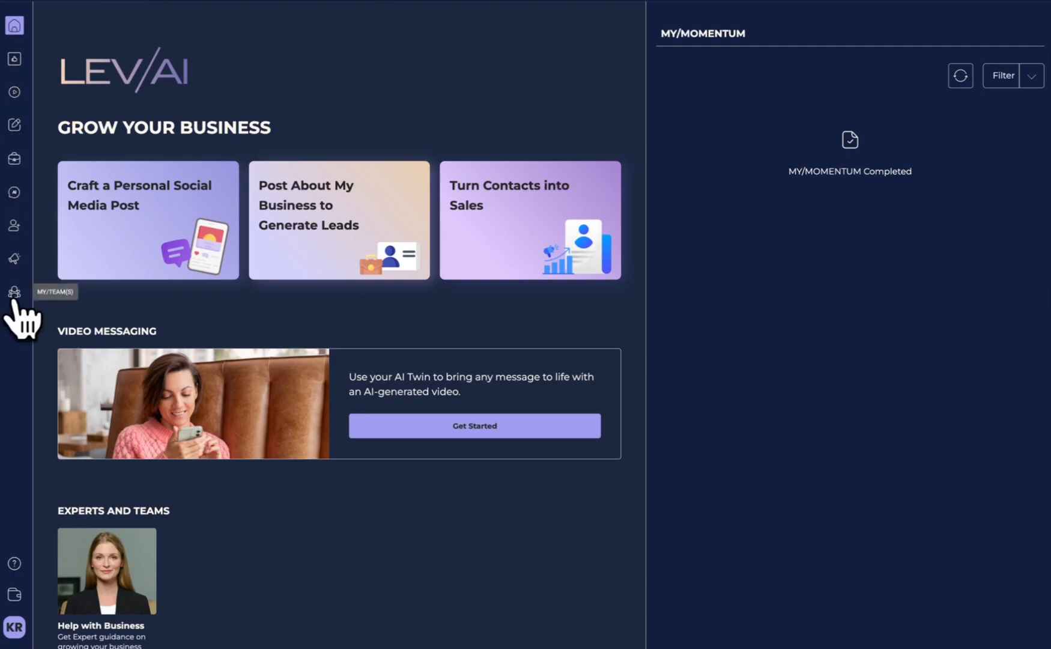
# - Start a new team named "LEV/AI" with the description "My amazing LEV/AI Partner Team"
pyautogui.click(15, 293)
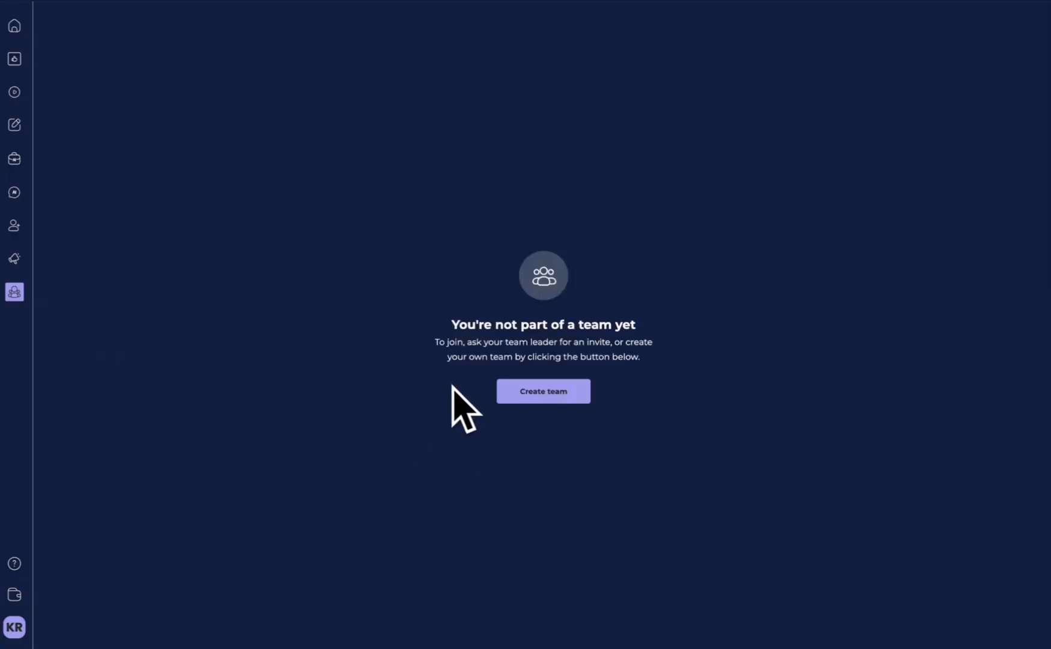
pyautogui.click(541, 394)
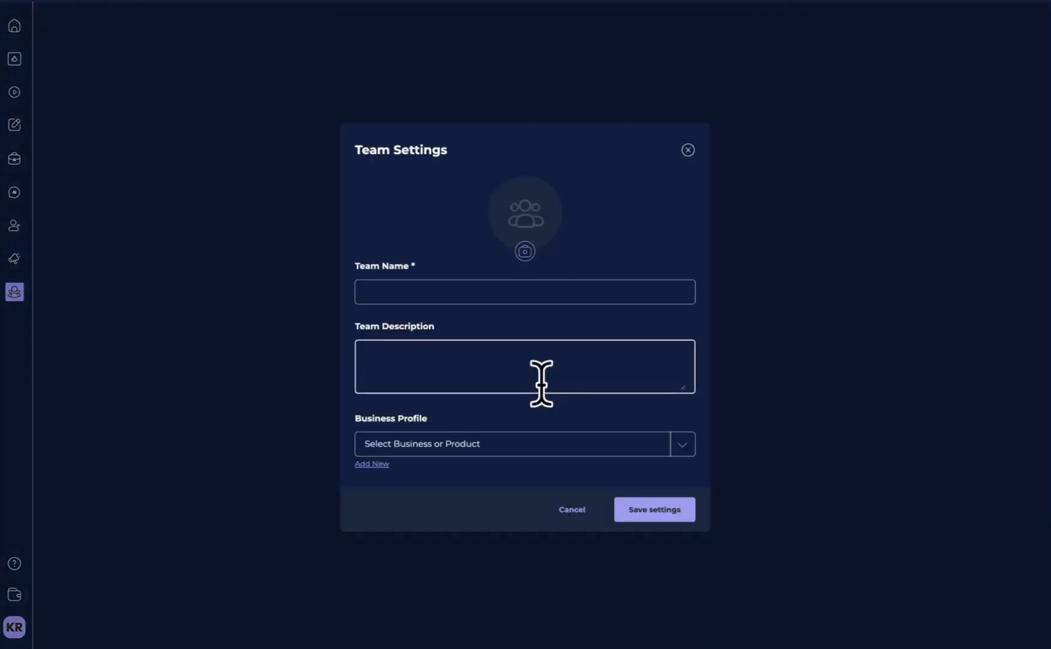
pyautogui.click(465, 291)
pyautogui.write('LEV/AI')
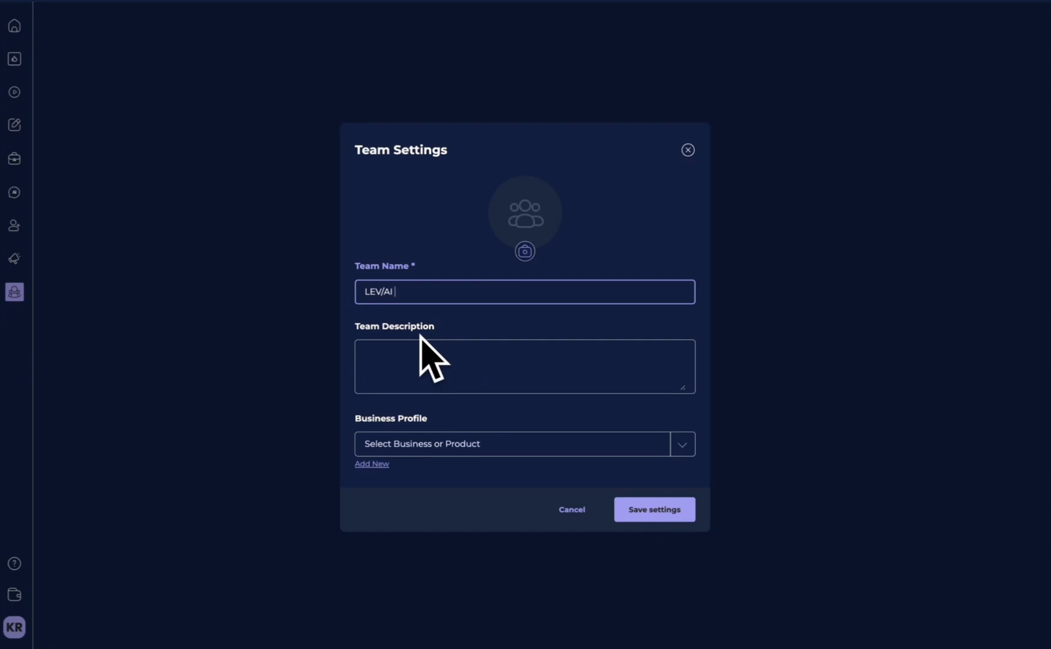
pyautogui.click(481, 378)
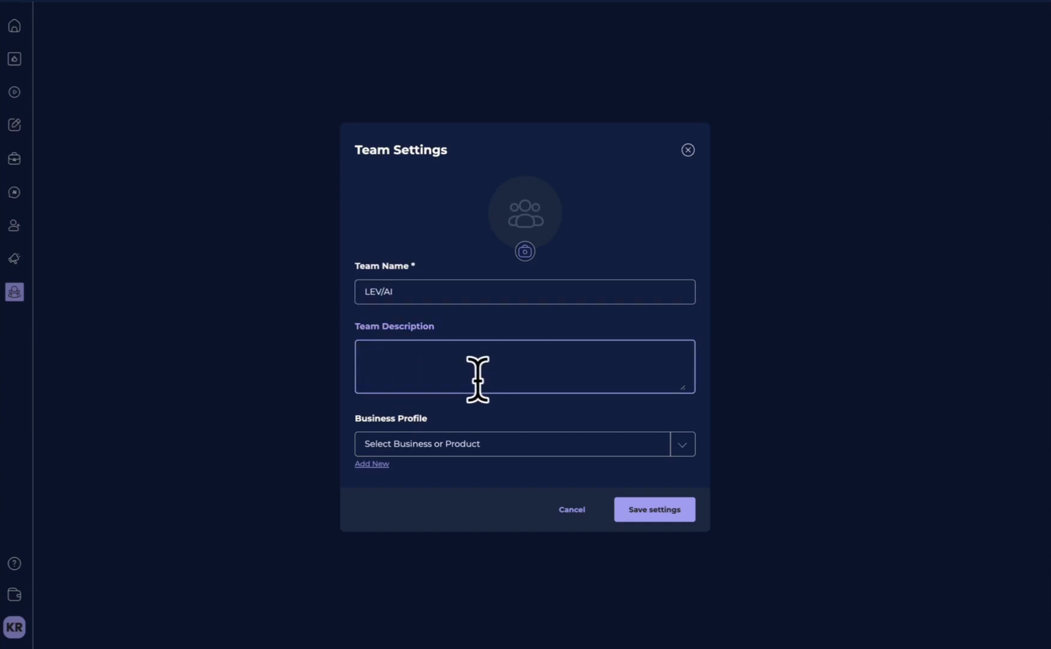
pyautogui.write('My amazing LEV/AI Partner Team')
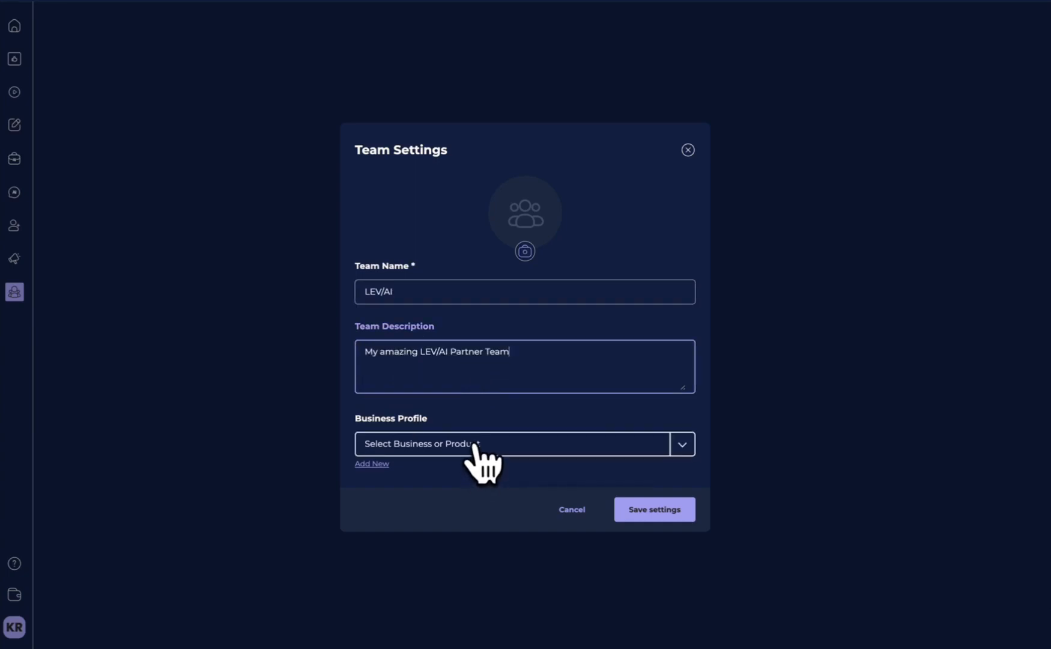
# - Assign the LEV/AI business profile to the team, add the LEV/AI logo as its picture, and save the settings
pyautogui.click(481, 446)
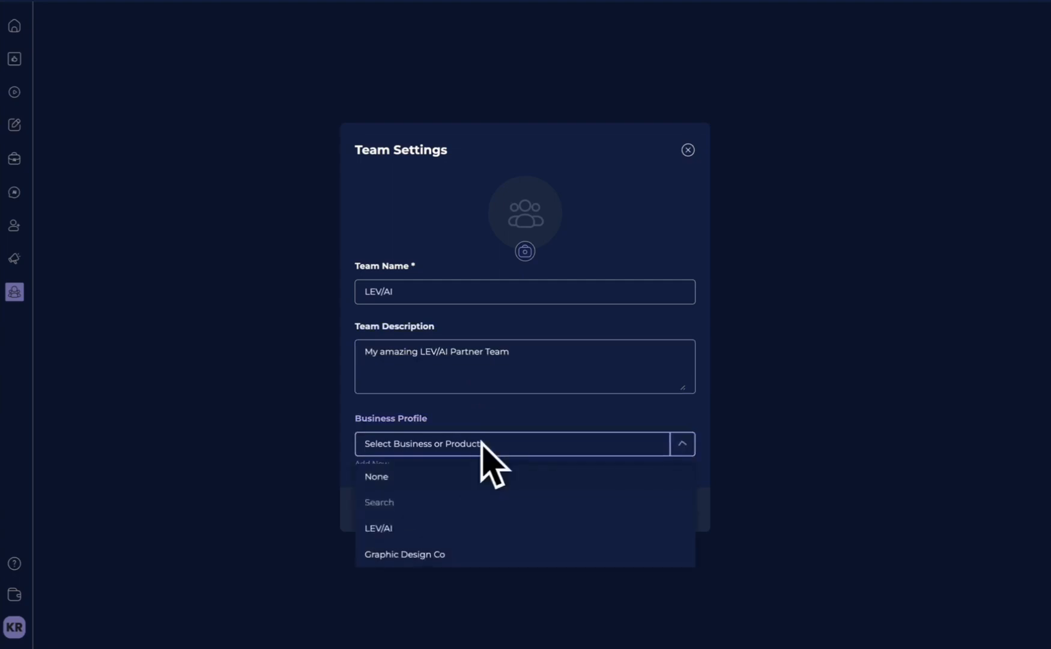
pyautogui.click(438, 529)
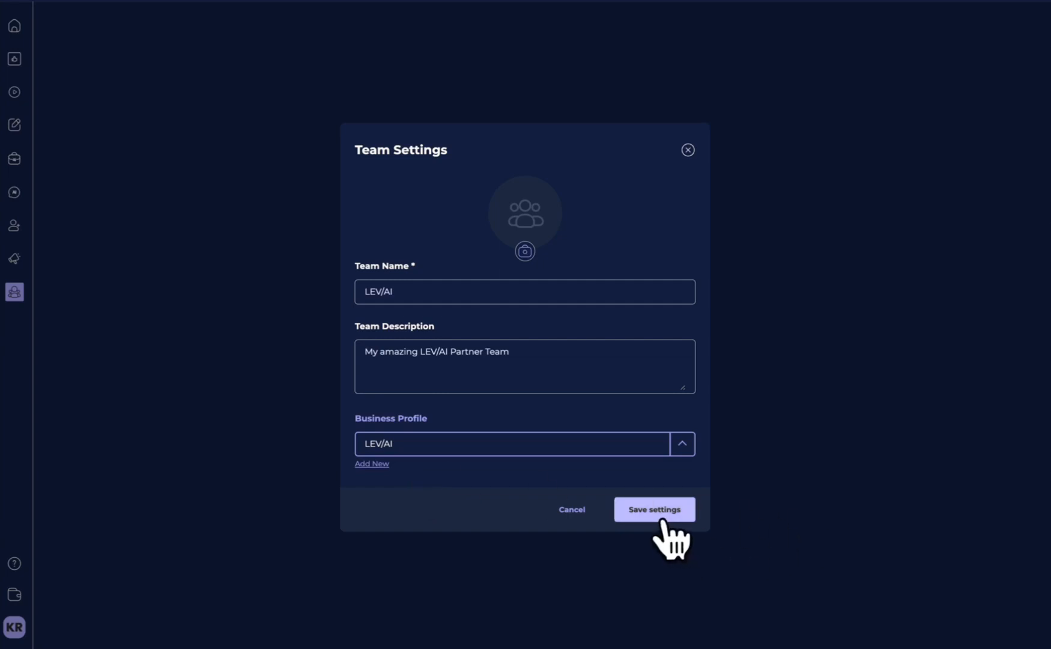
pyautogui.click(661, 515)
pyautogui.click(527, 251)
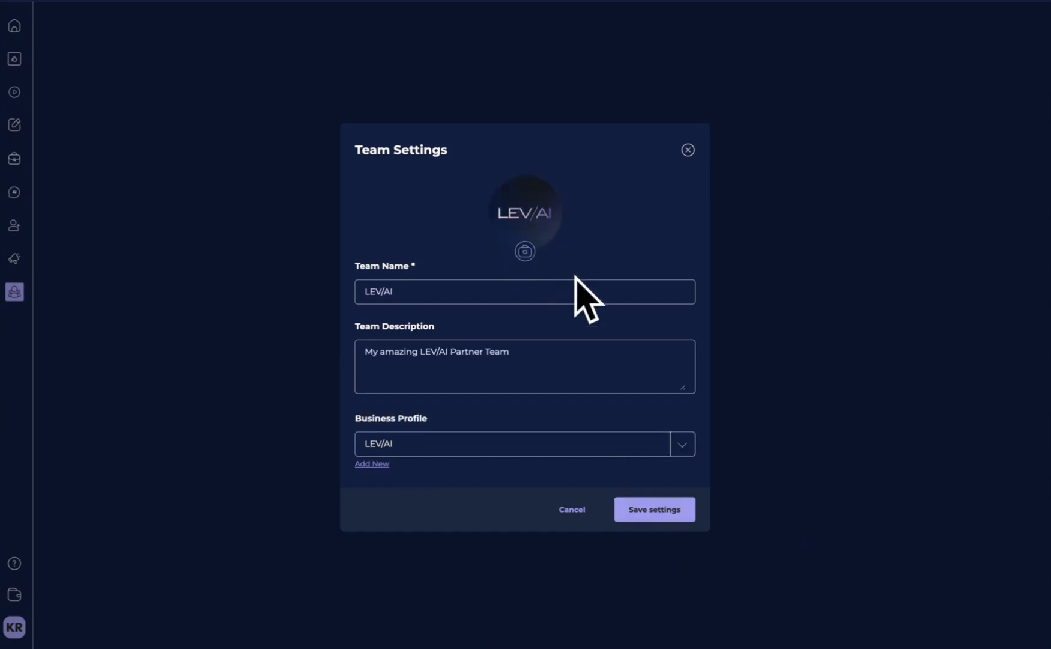
pyautogui.click(664, 518)
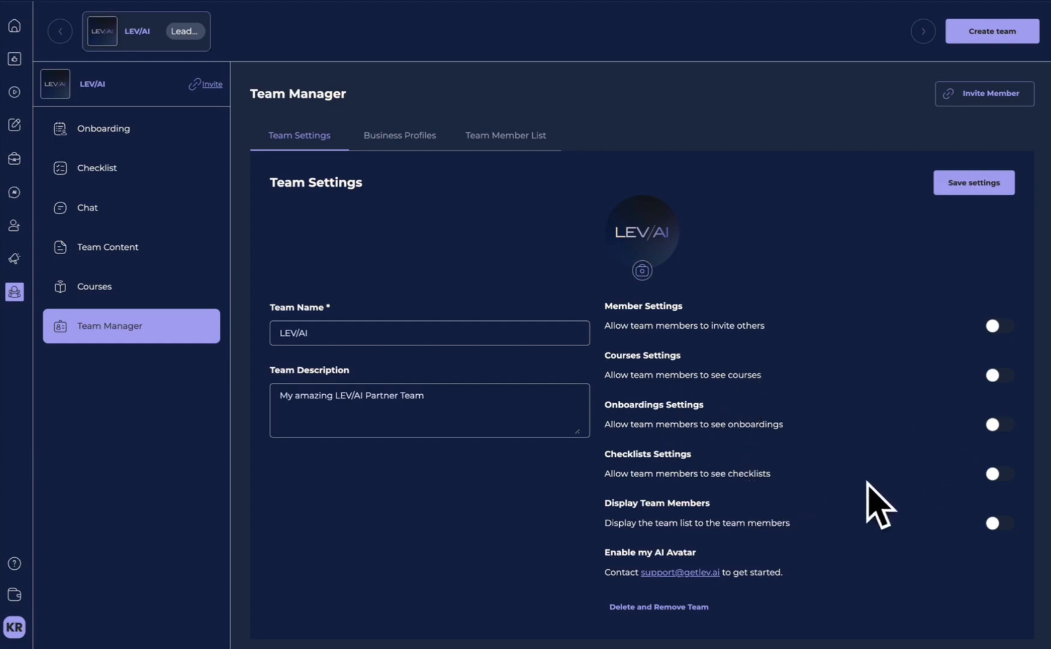
# - Switch the permission for team members to see checklists on and back off
pyautogui.click(994, 474)
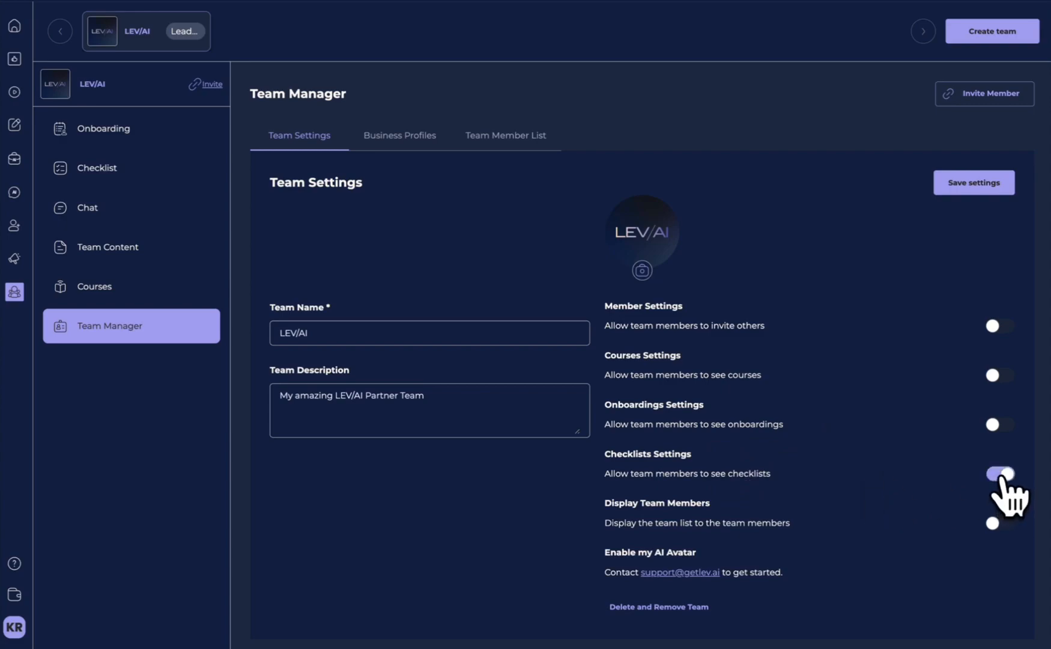
pyautogui.click(995, 475)
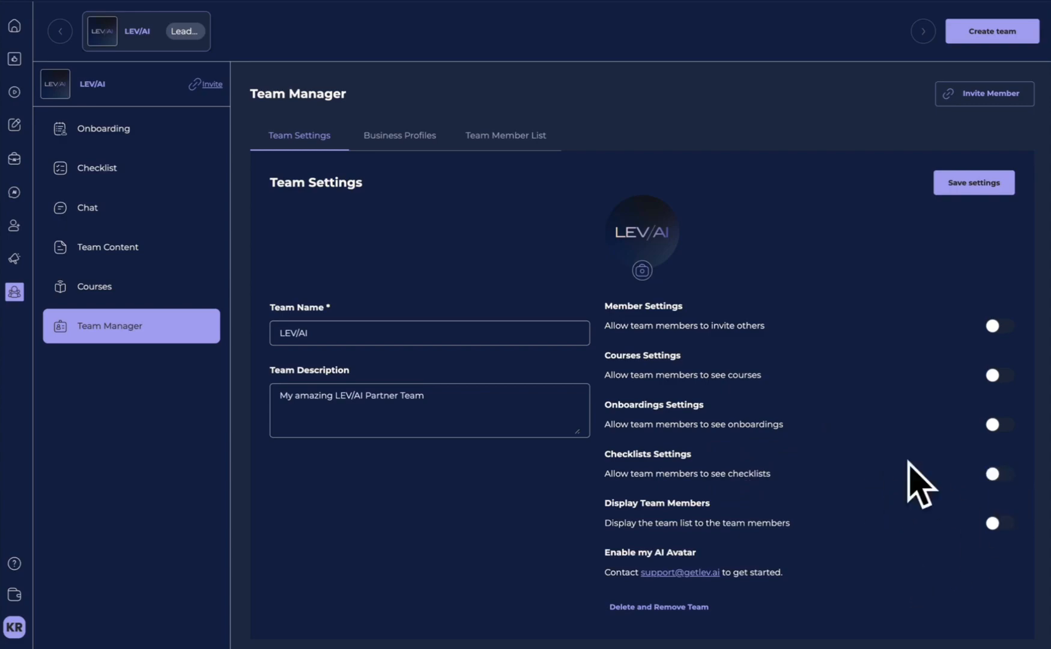
# - Review the business profiles shared with the team and the team member list
pyautogui.click(401, 147)
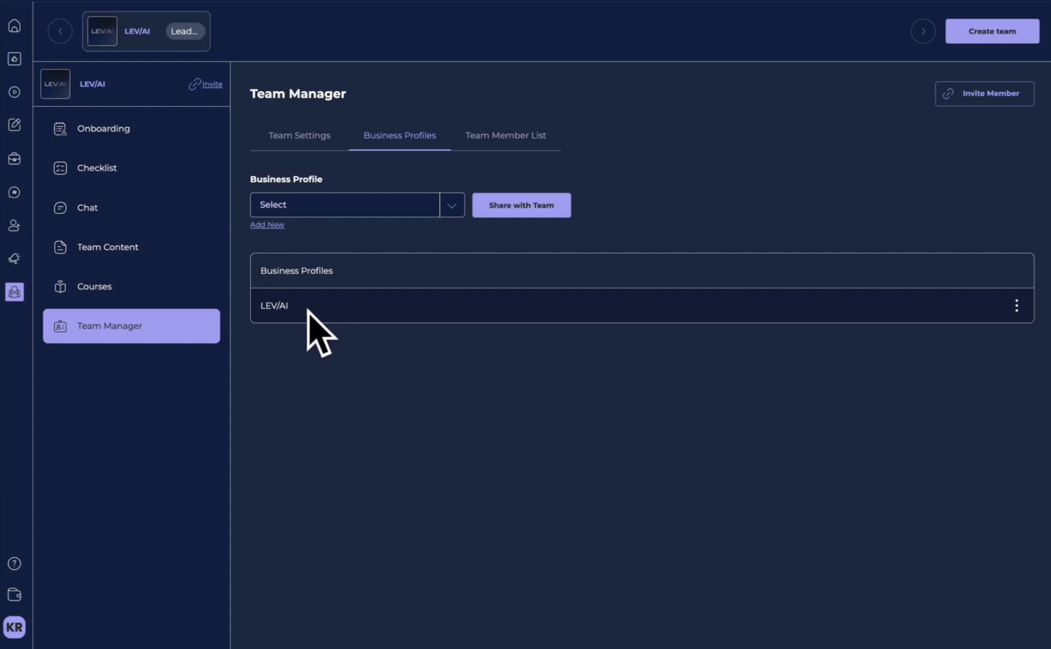
pyautogui.click(488, 141)
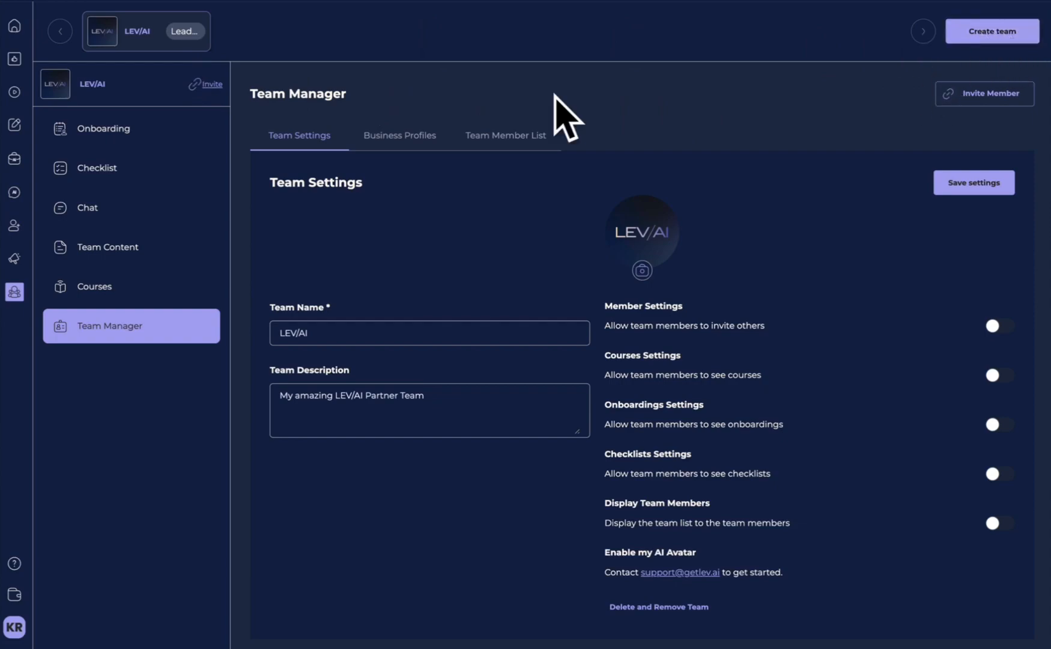
# - Create an onboarding titled "Welcome to my team" with a description asking members to first complete and optimize their Train my AI
pyautogui.click(146, 138)
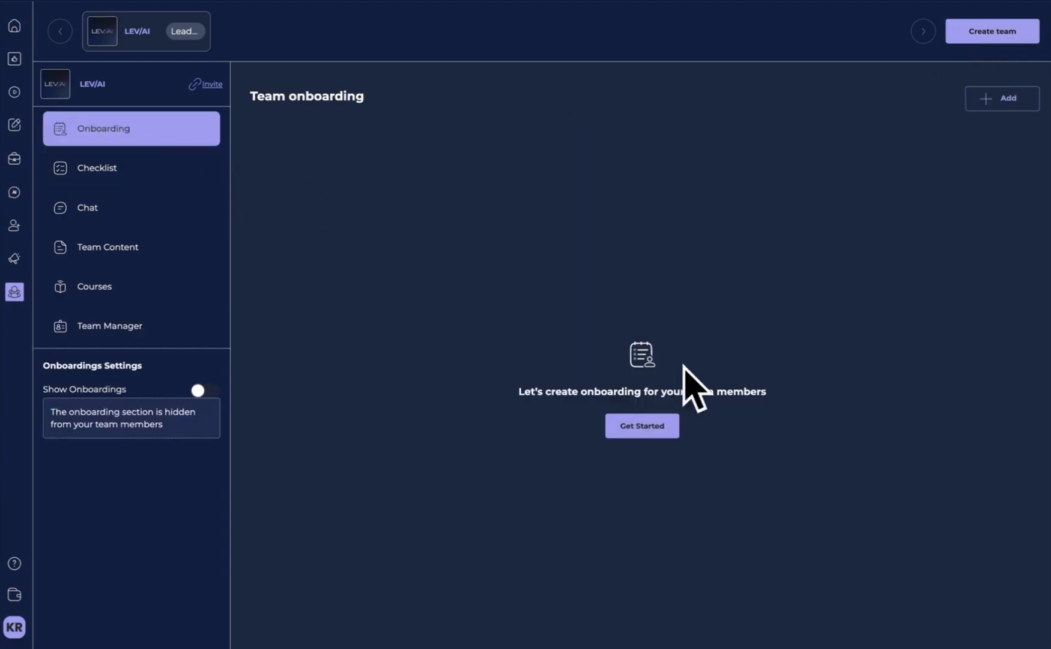
pyautogui.click(635, 430)
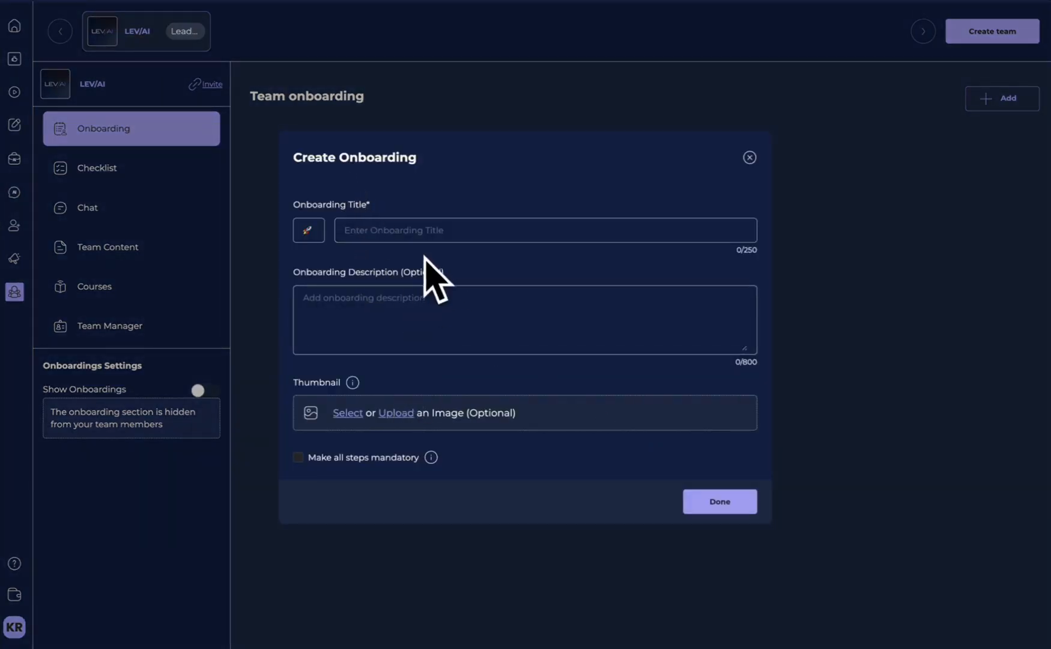
pyautogui.click(495, 225)
pyautogui.click(448, 313)
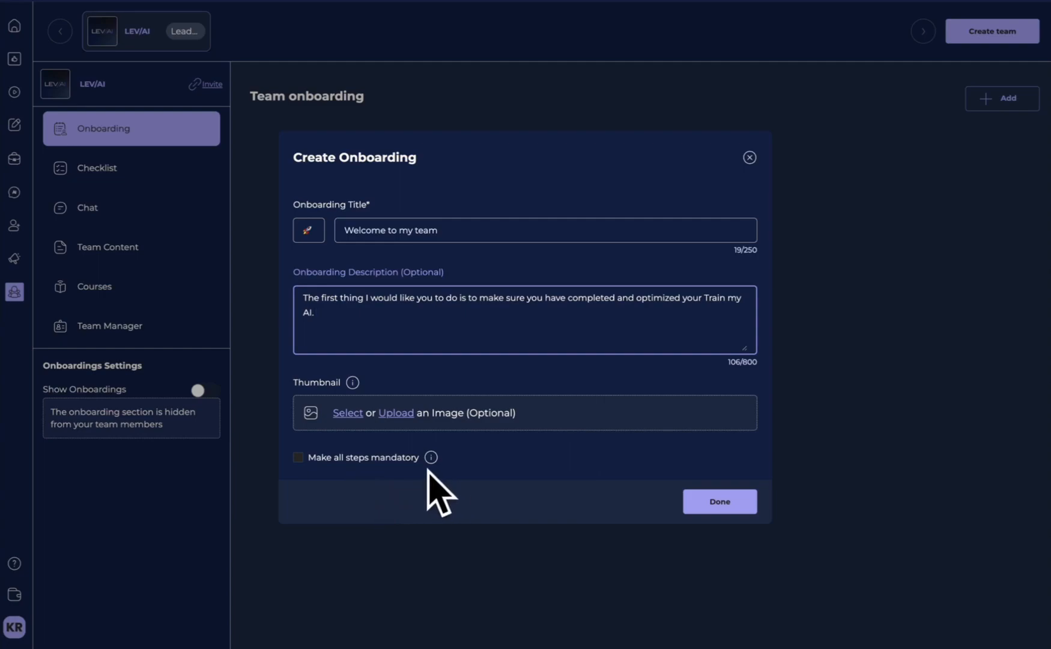
pyautogui.click(719, 501)
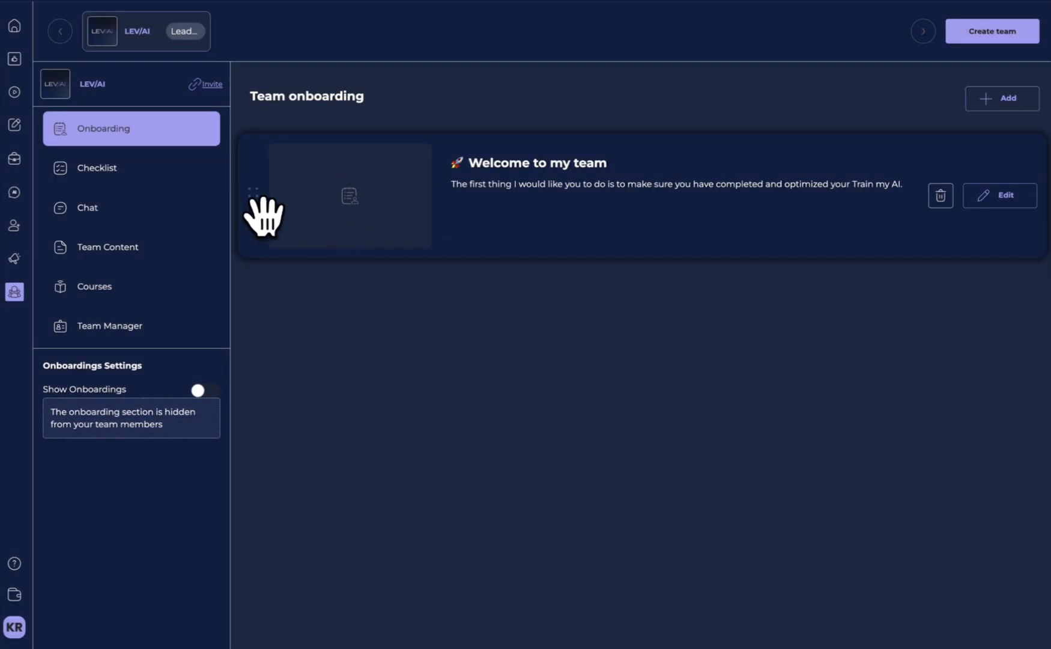
# - Make the onboarding section visible to team members
pyautogui.click(997, 103)
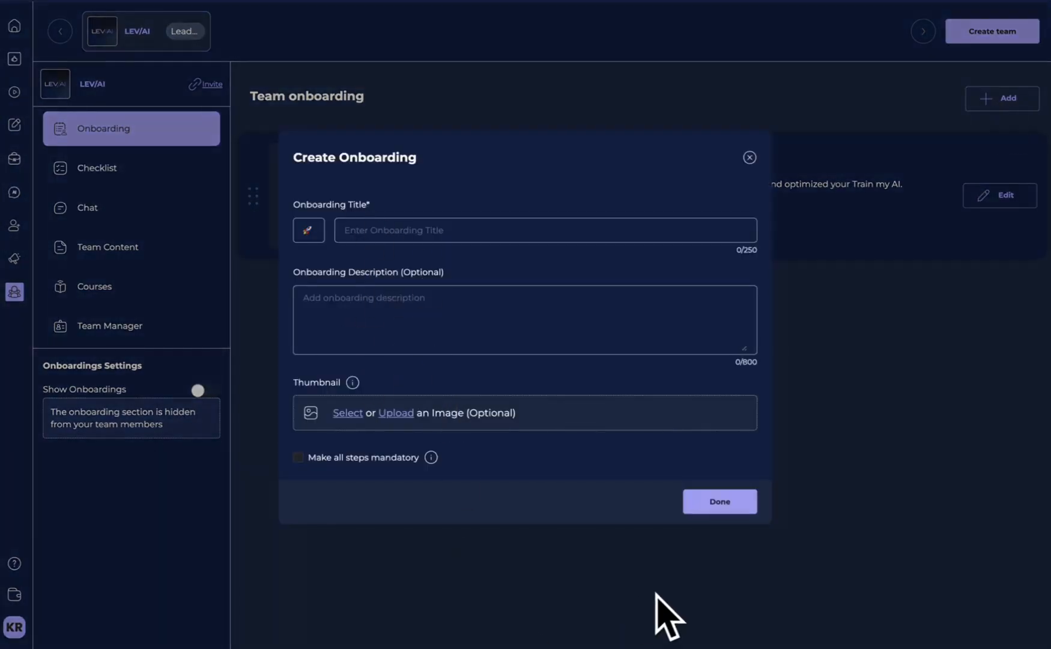
pyautogui.click(730, 501)
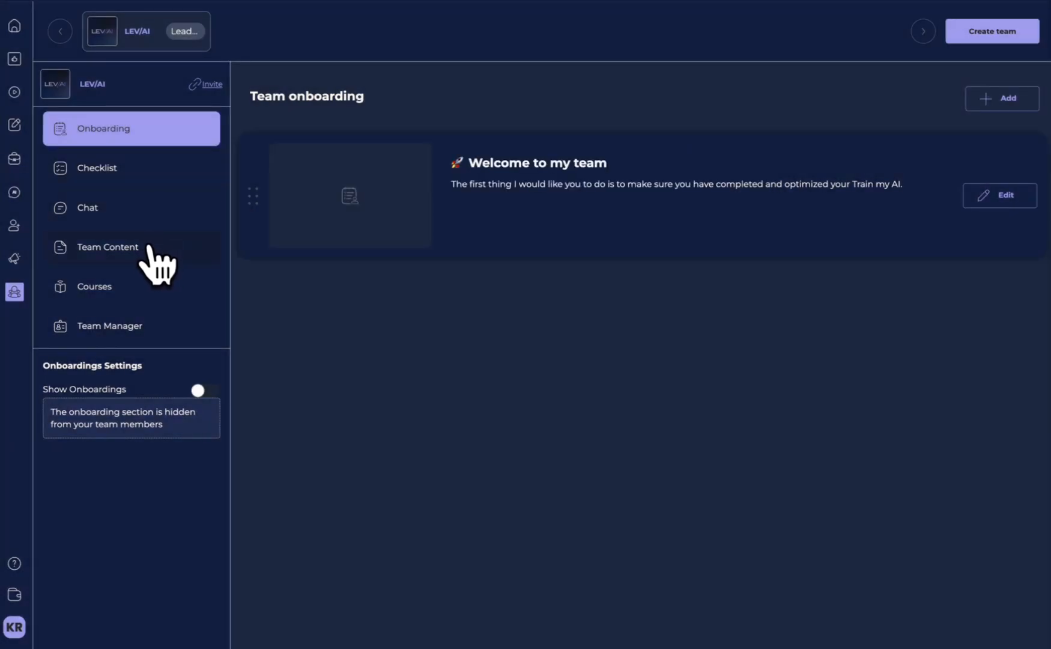
pyautogui.click(208, 392)
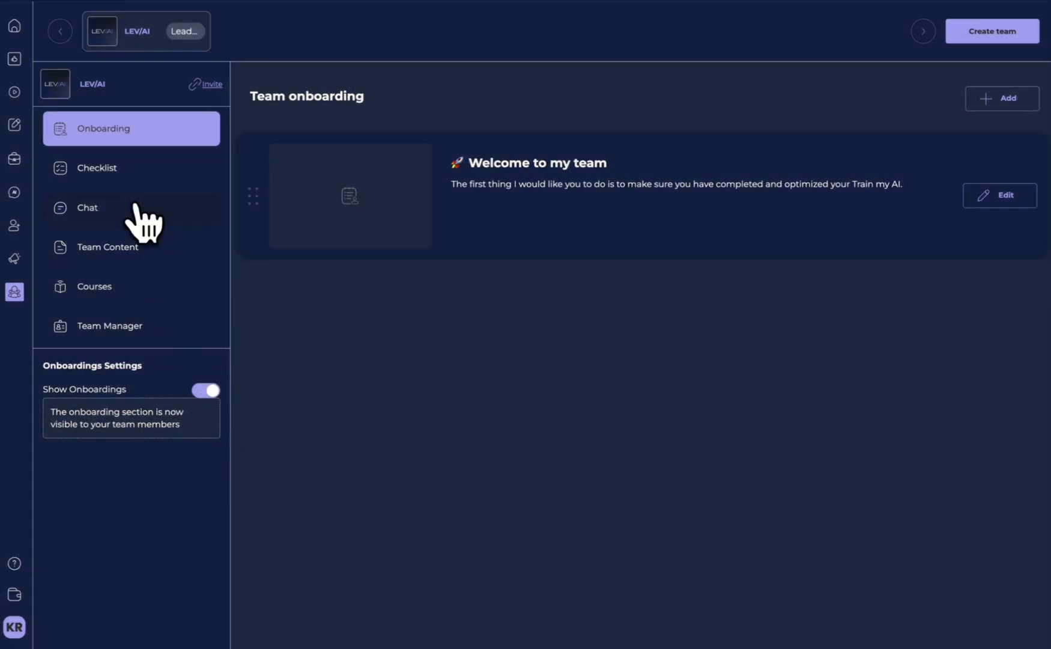
# - Create a checklist titled "Create your daily MY/AI SOCIAL post", describing a Surprise me post in MY/AI SOCIAL every day for the next 30 days
pyautogui.click(123, 171)
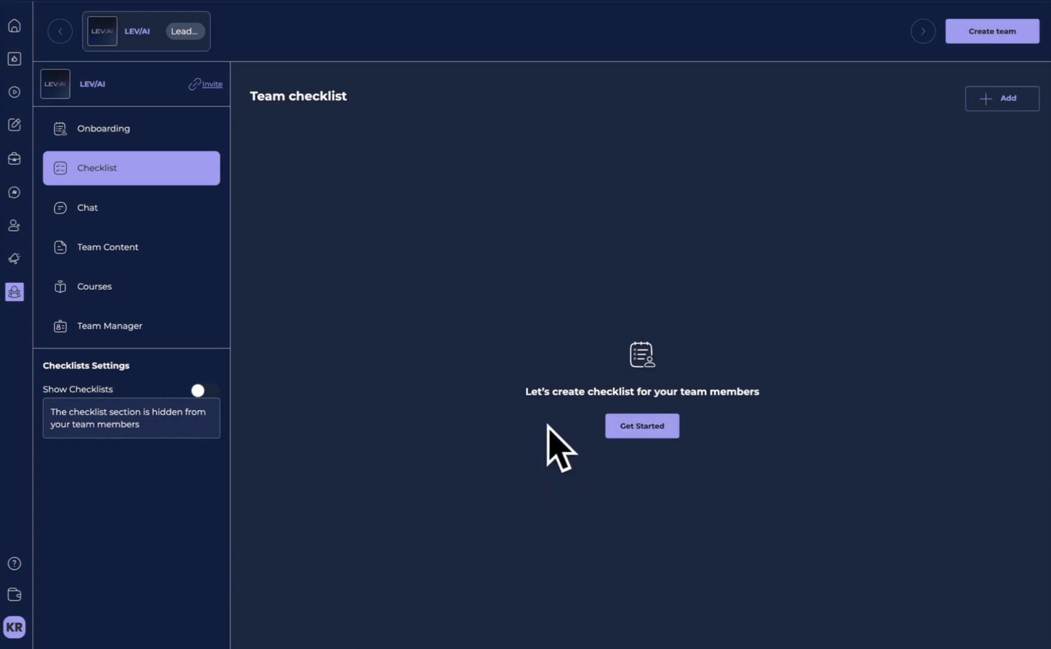
pyautogui.click(163, 133)
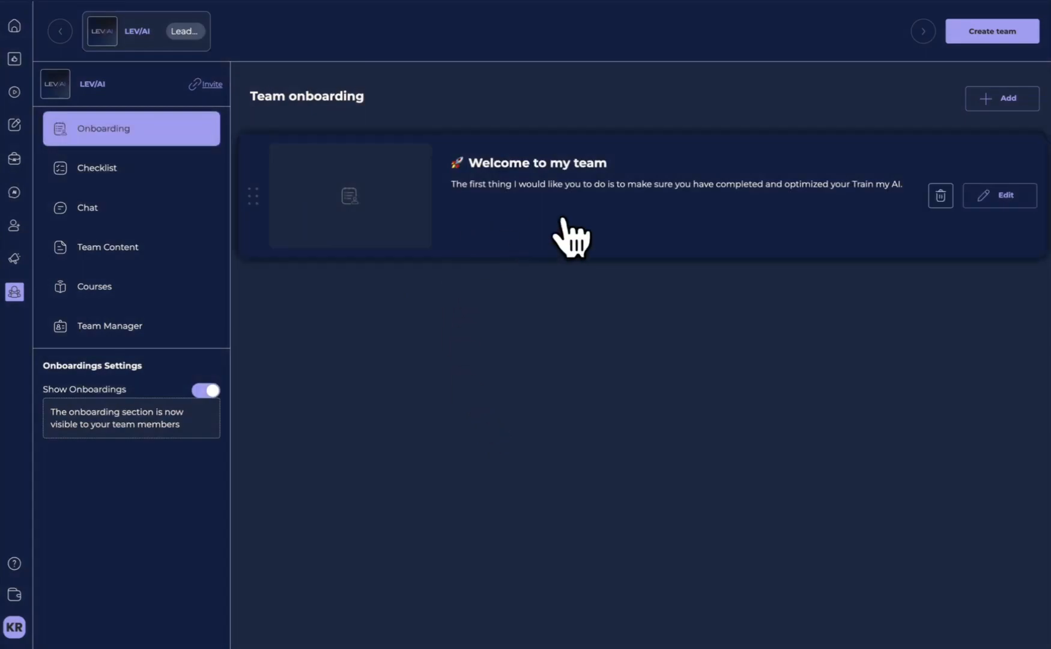
pyautogui.click(114, 171)
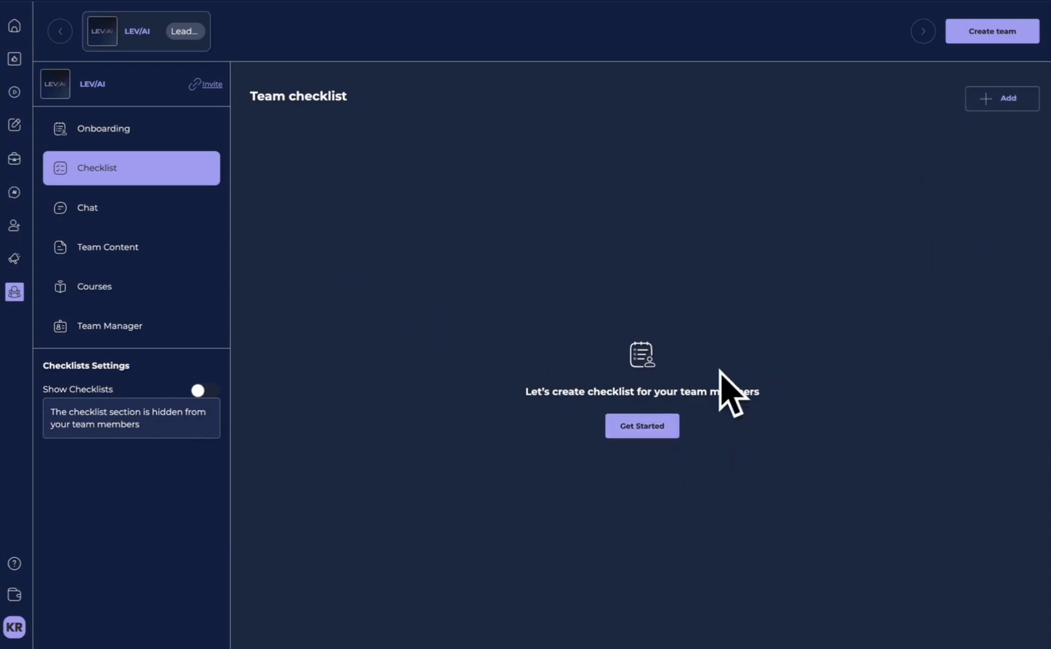
pyautogui.click(655, 428)
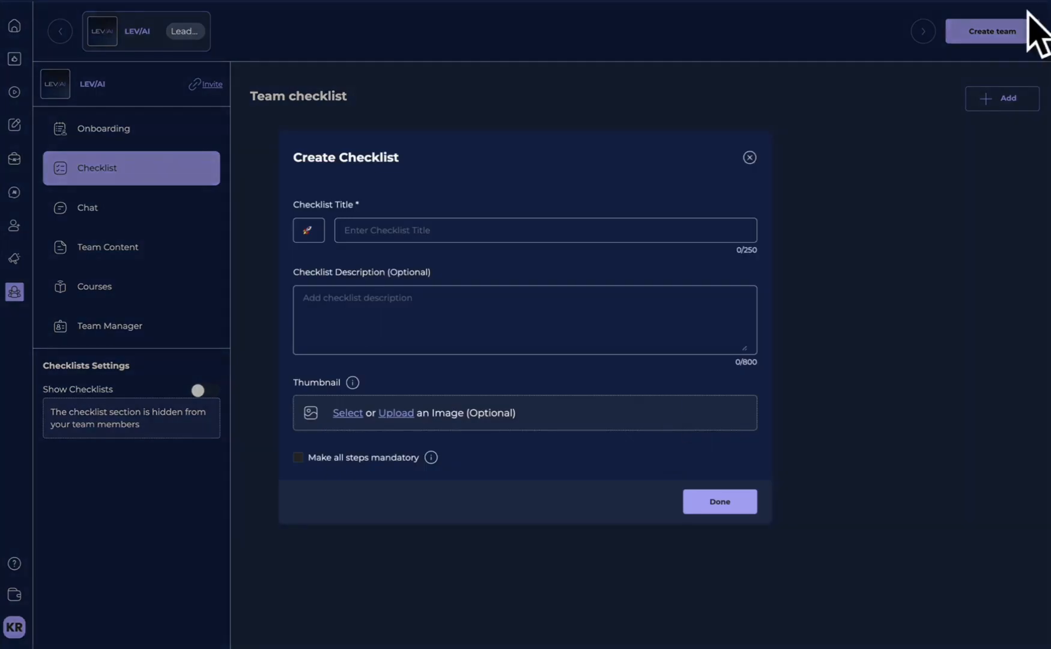
pyautogui.click(360, 228)
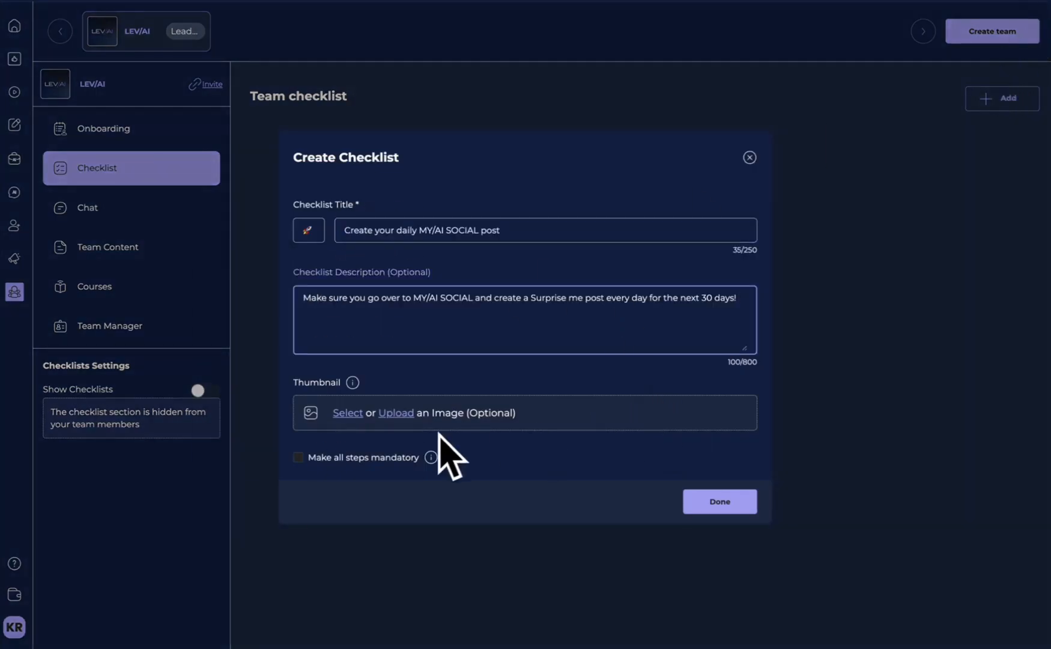
pyautogui.click(720, 501)
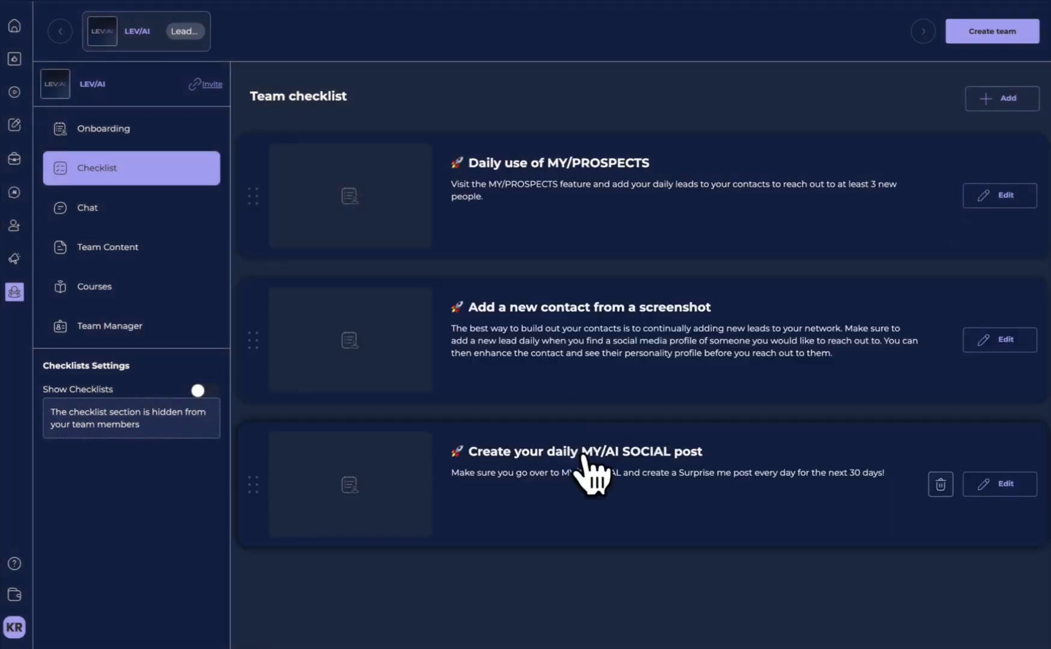
pyautogui.moveTo(592, 484)
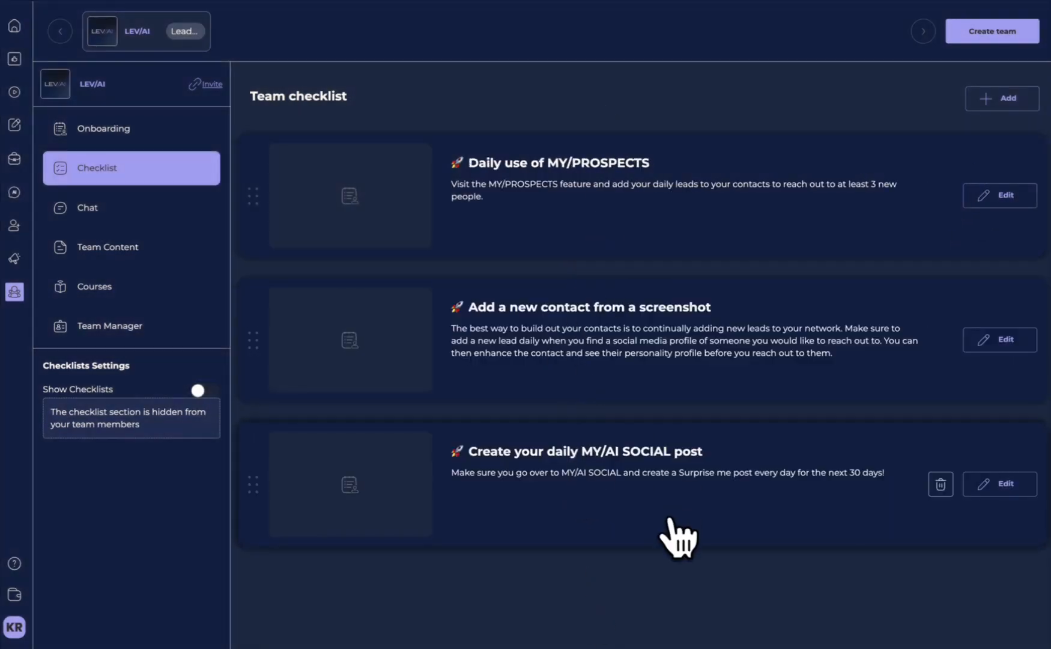
# - Create a new team content page named "Team Content"
pyautogui.click(144, 246)
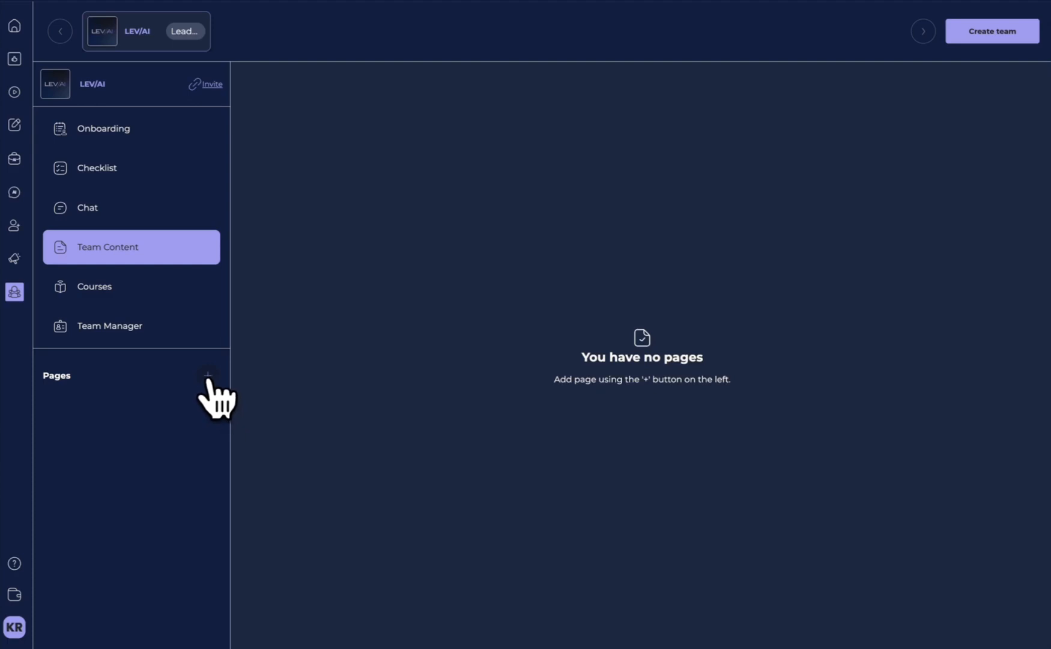
pyautogui.click(207, 376)
pyautogui.click(466, 336)
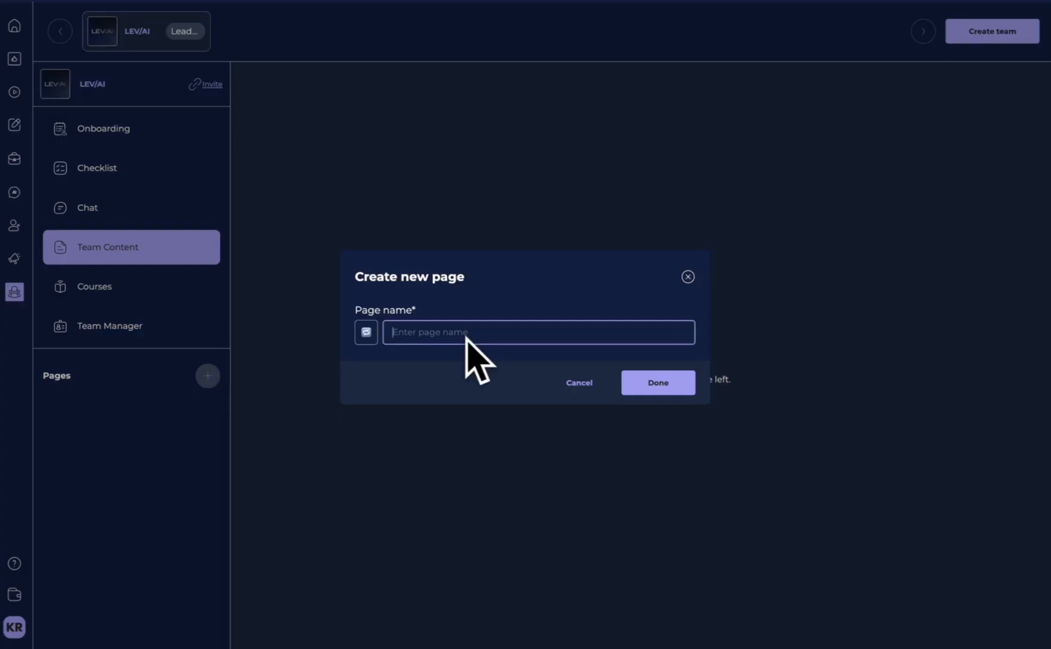
pyautogui.write('Team Content')
pyautogui.click(678, 383)
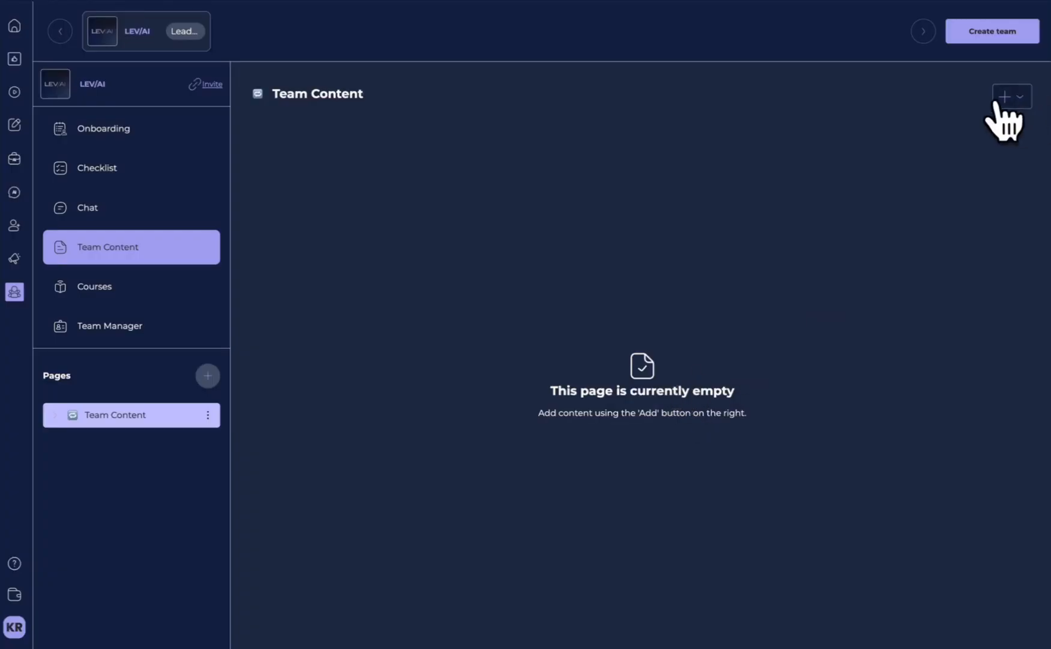
# - Add the LEV/AI image titled "Reclaim your time" and a text item announcing the Reclaim your time campaign to the Team Content page
pyautogui.click(1014, 96)
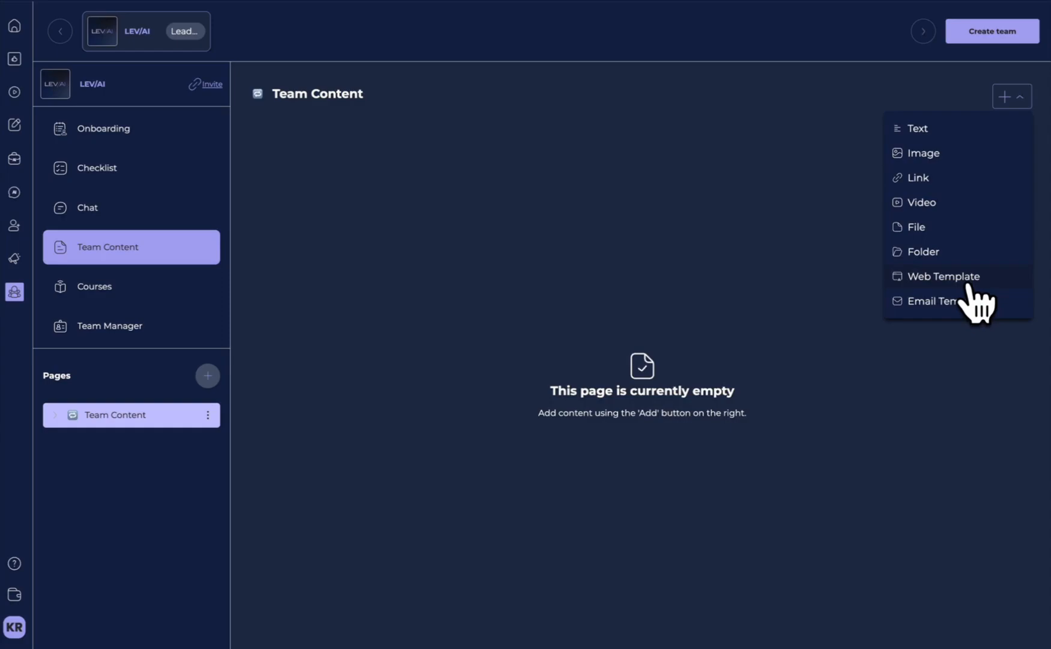
pyautogui.click(948, 159)
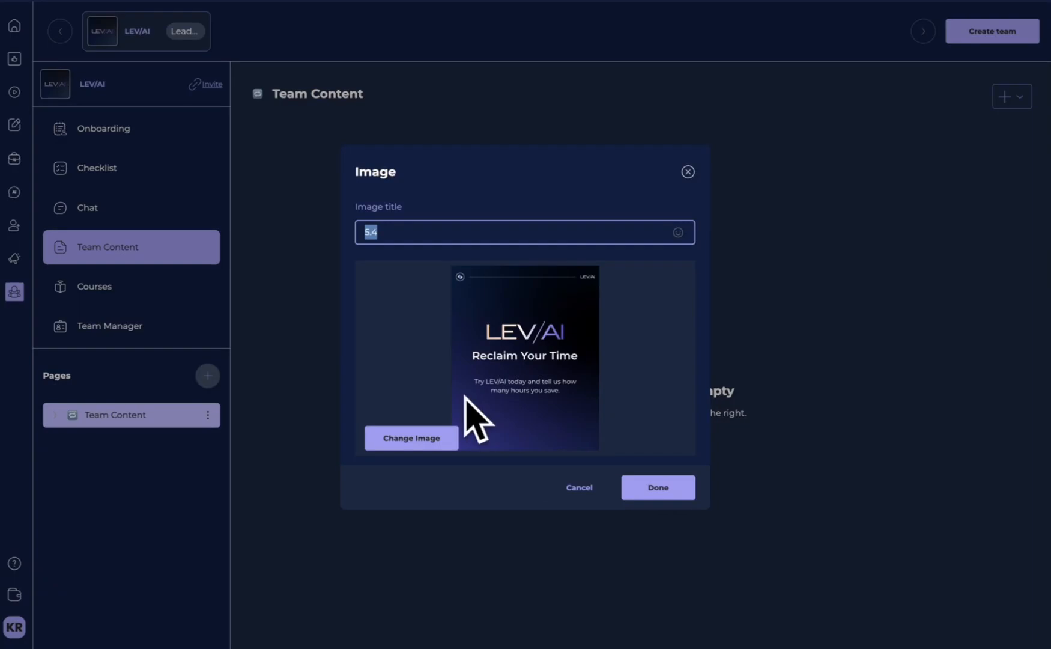
pyautogui.click(678, 492)
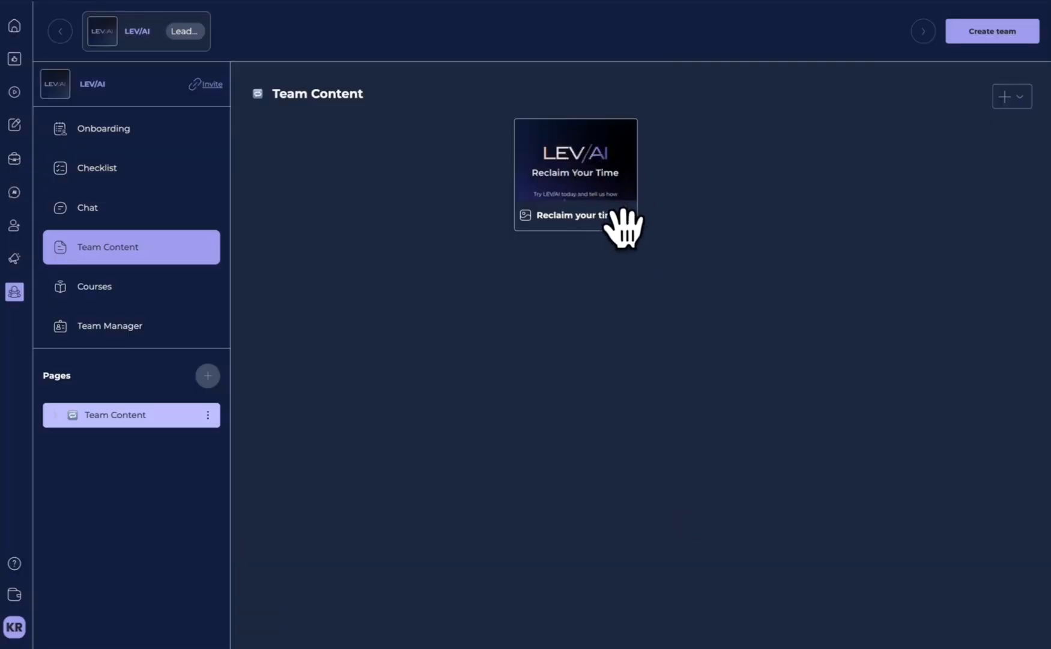
pyautogui.click(1011, 97)
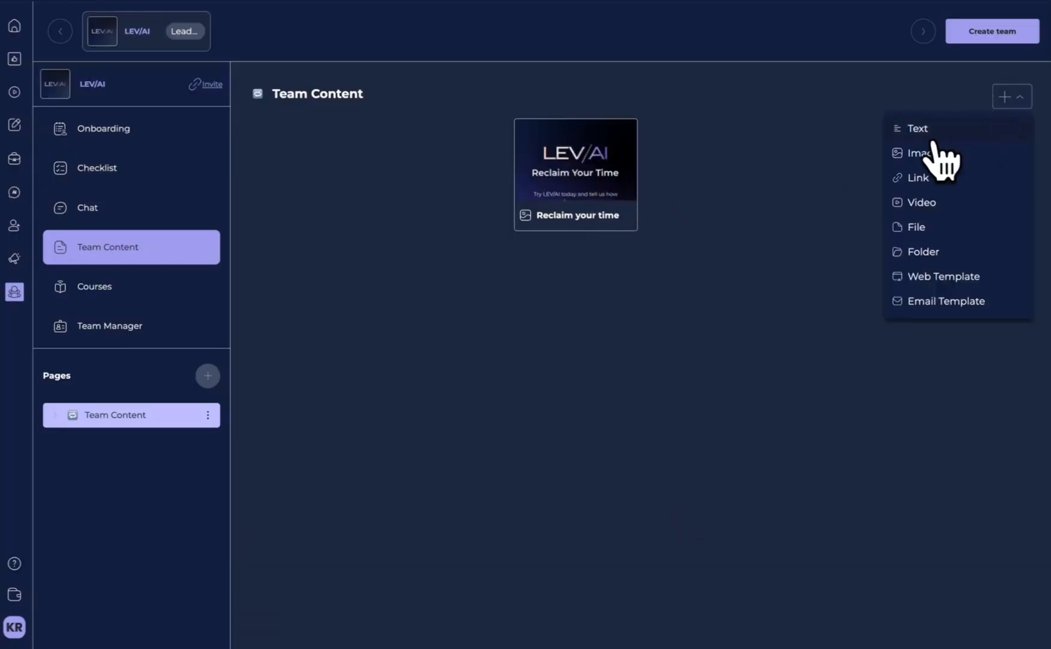
pyautogui.click(937, 139)
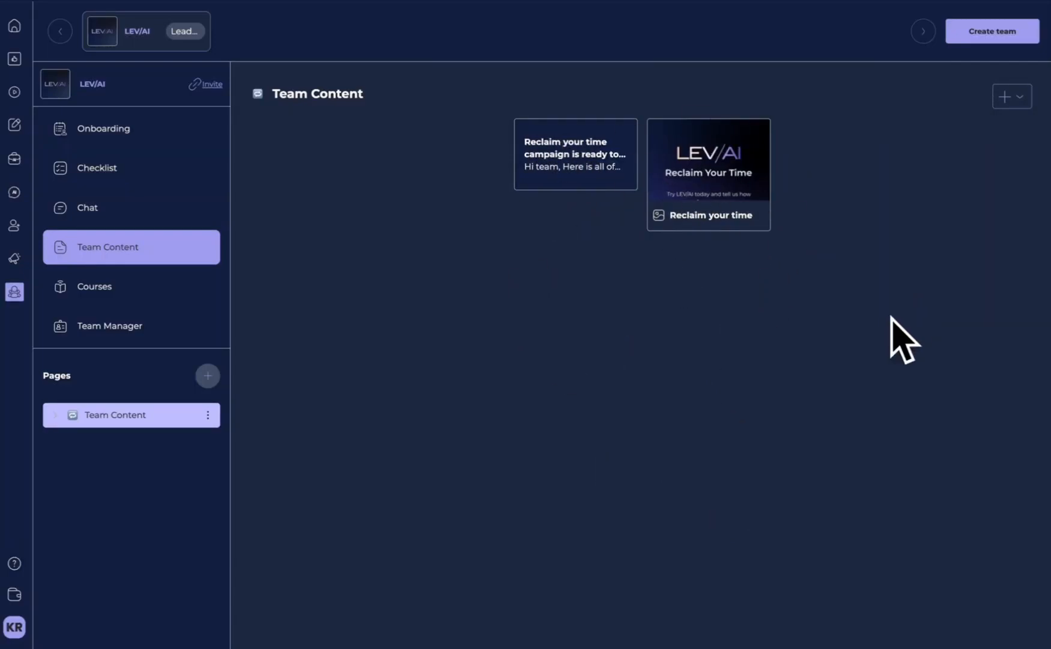
pyautogui.click(1019, 97)
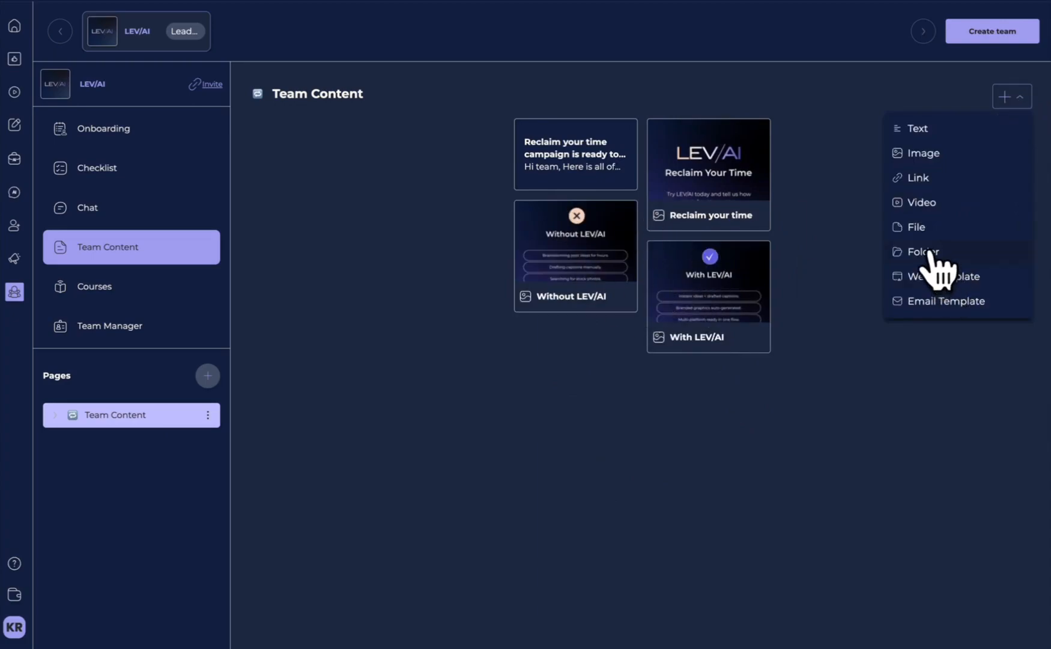
pyautogui.click(922, 205)
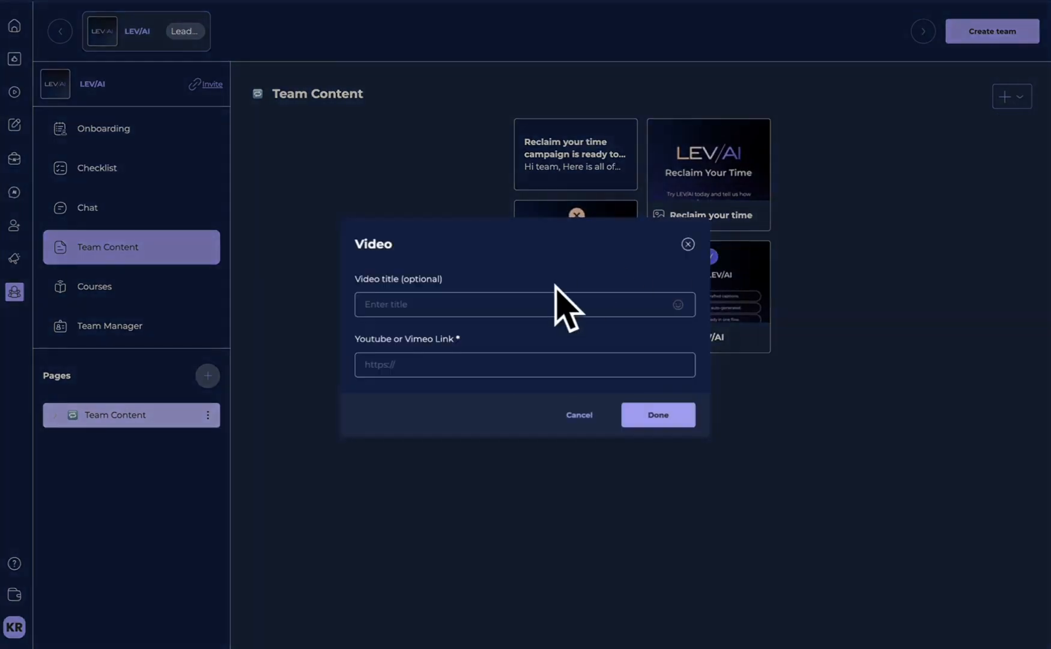
pyautogui.click(453, 309)
pyautogui.click(507, 363)
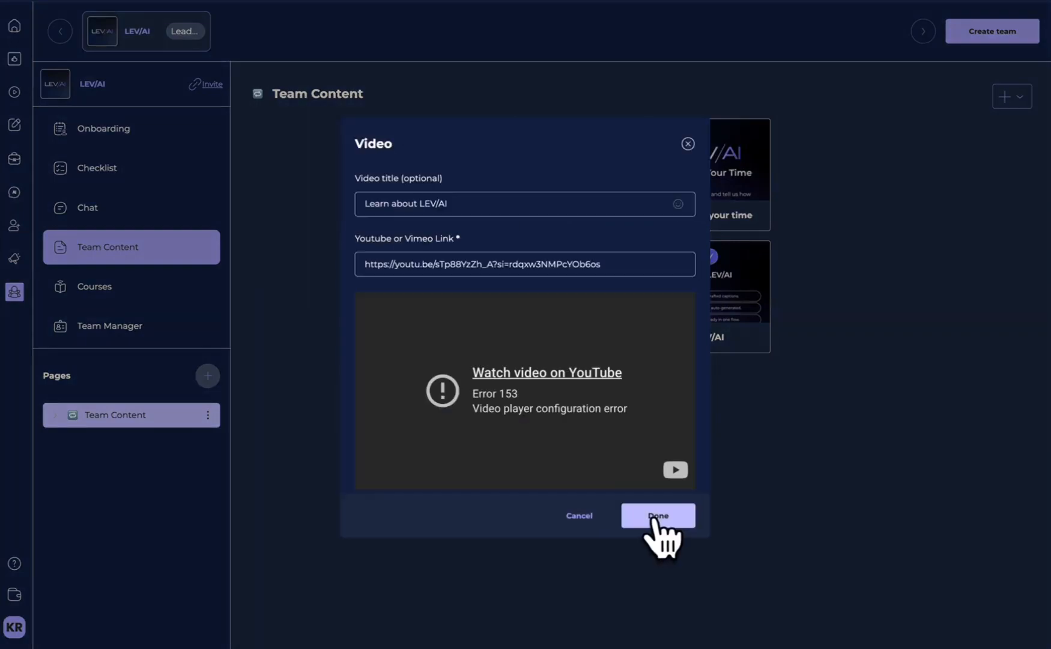
pyautogui.click(658, 515)
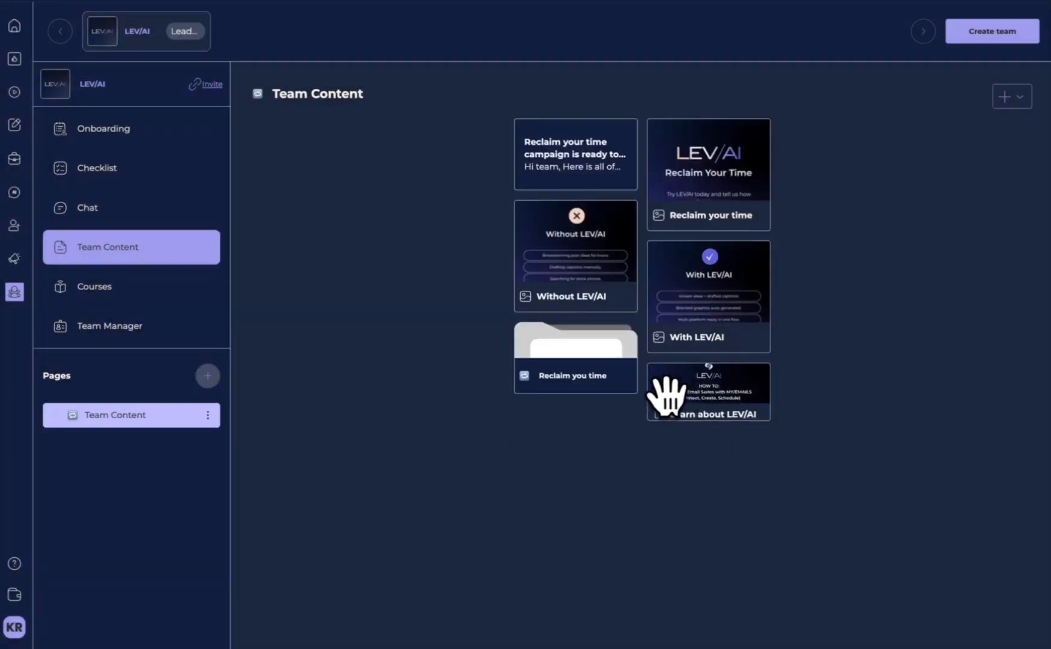
# - Add a website template item to the Team Content page, selecting the LEV AI Landing Page website and using that name as its title
pyautogui.click(1012, 98)
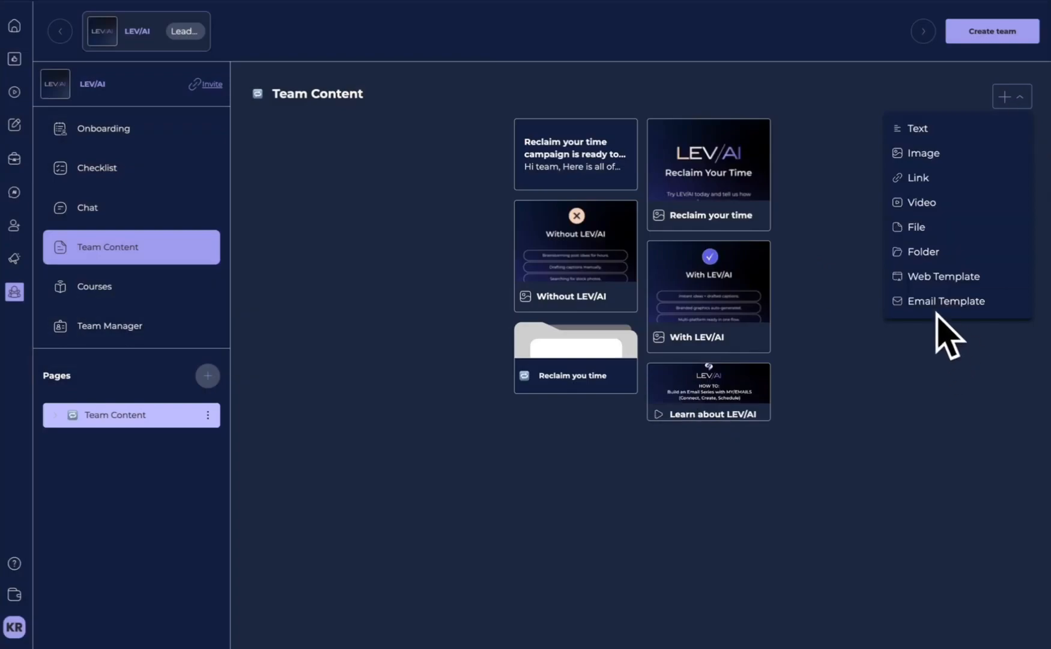
pyautogui.click(934, 277)
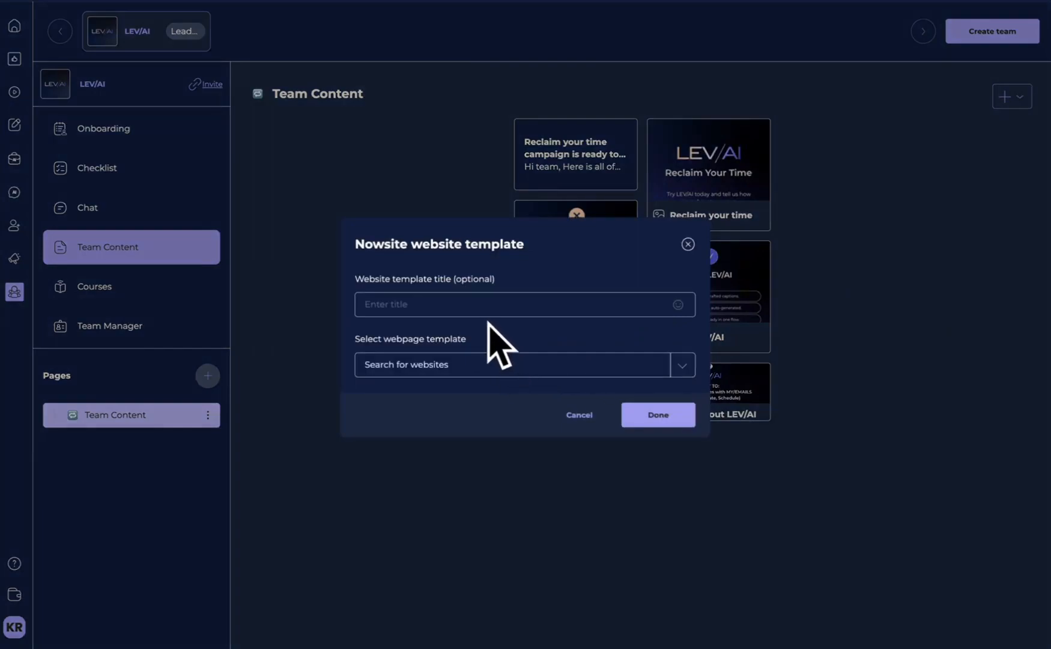
pyautogui.click(418, 310)
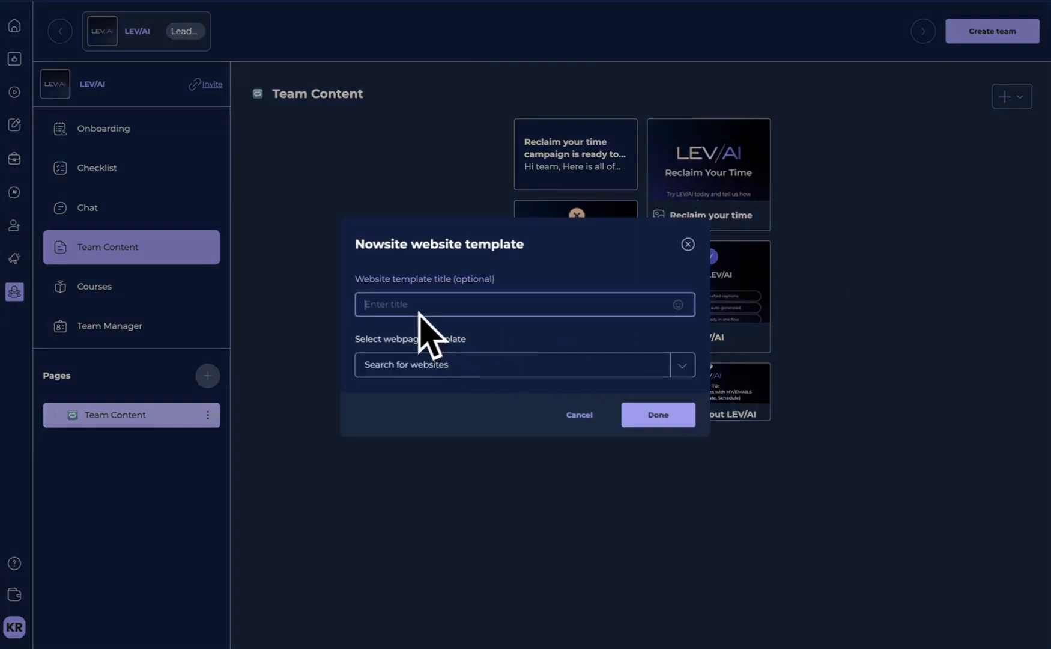
pyautogui.write('LEV/AI Landing Page')
pyautogui.click(617, 365)
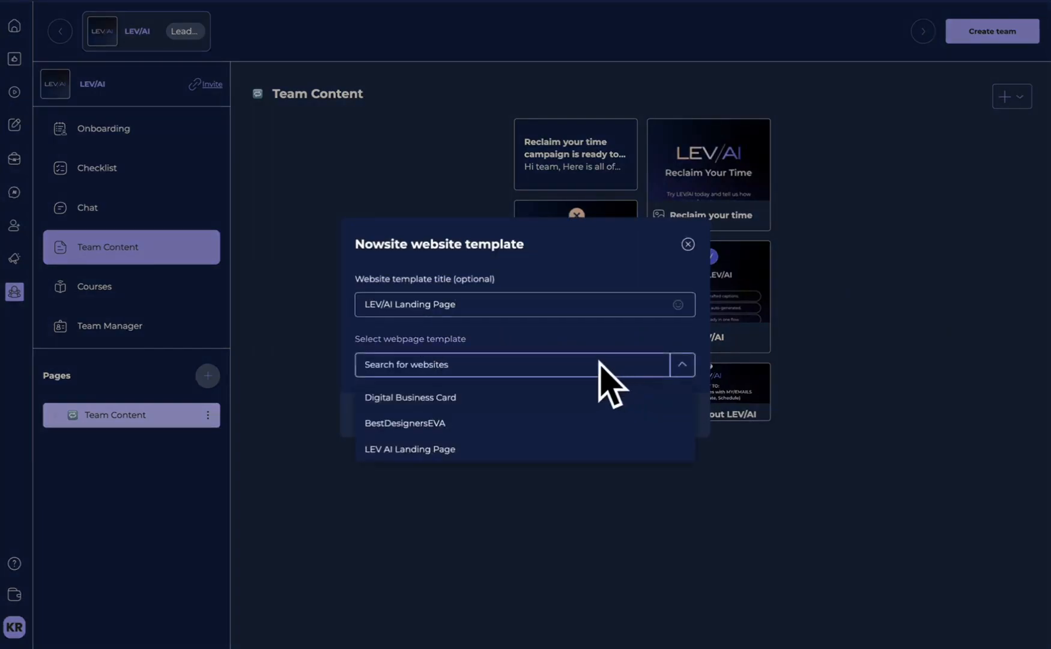
pyautogui.click(465, 449)
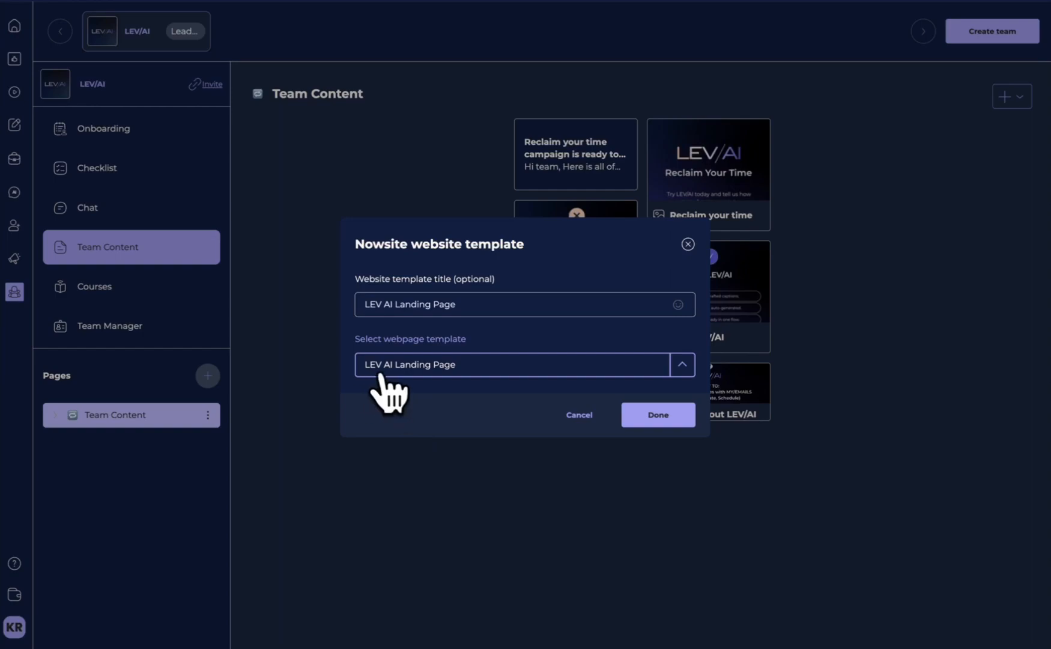
pyautogui.click(661, 416)
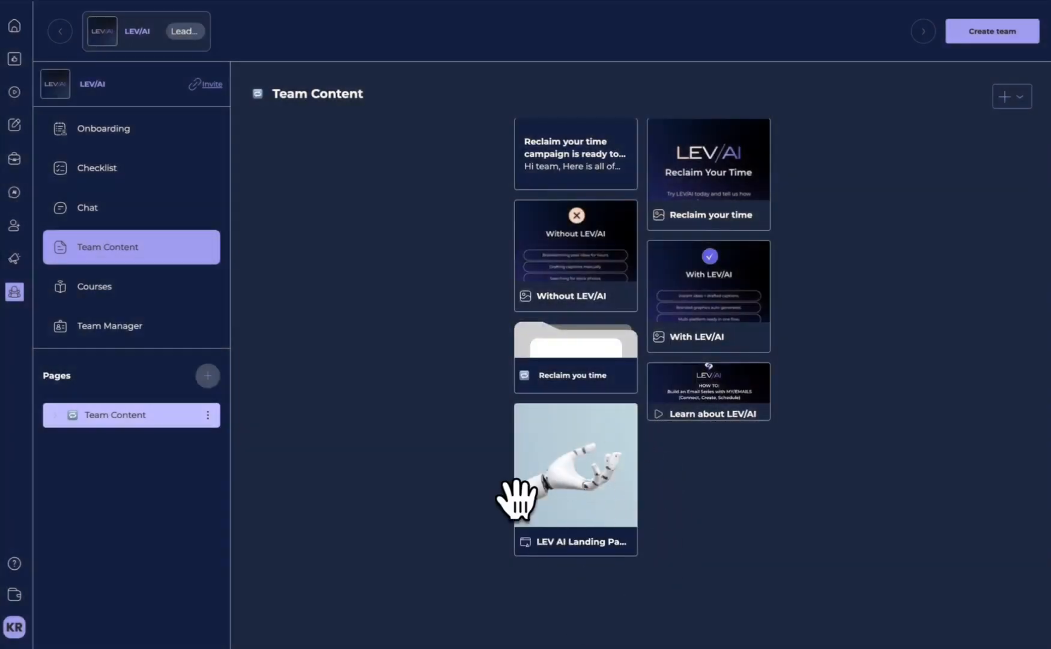
# - Examine the business profile, website name and language options for adding the LEV AI Landing Page template to the account, without submitting
pyautogui.click(585, 498)
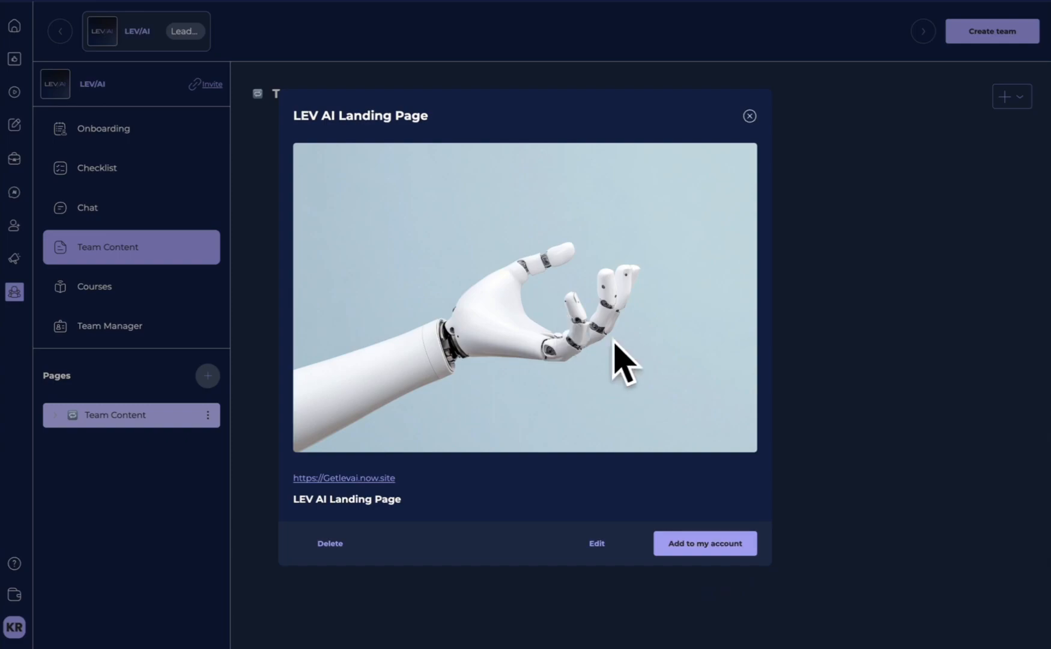
pyautogui.click(714, 558)
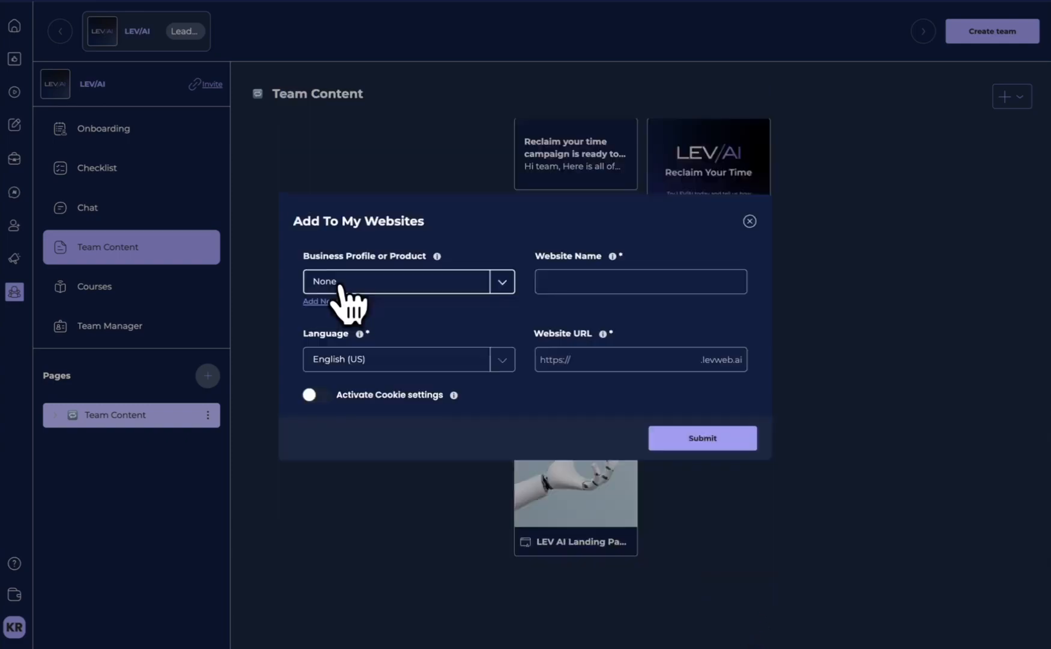
pyautogui.click(500, 287)
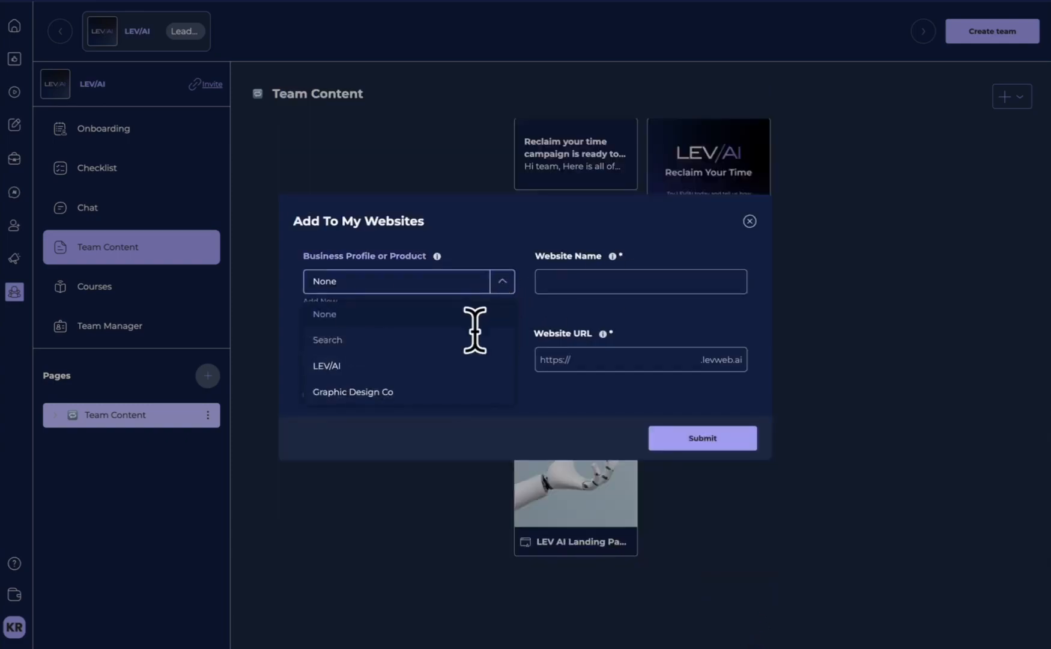
pyautogui.click(627, 282)
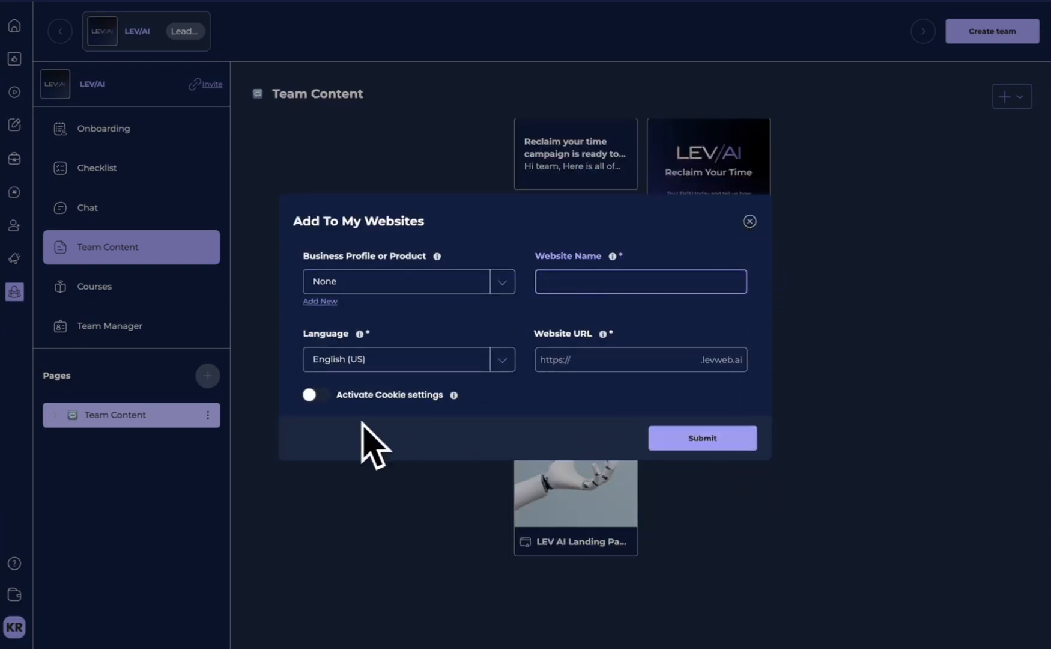
pyautogui.click(502, 361)
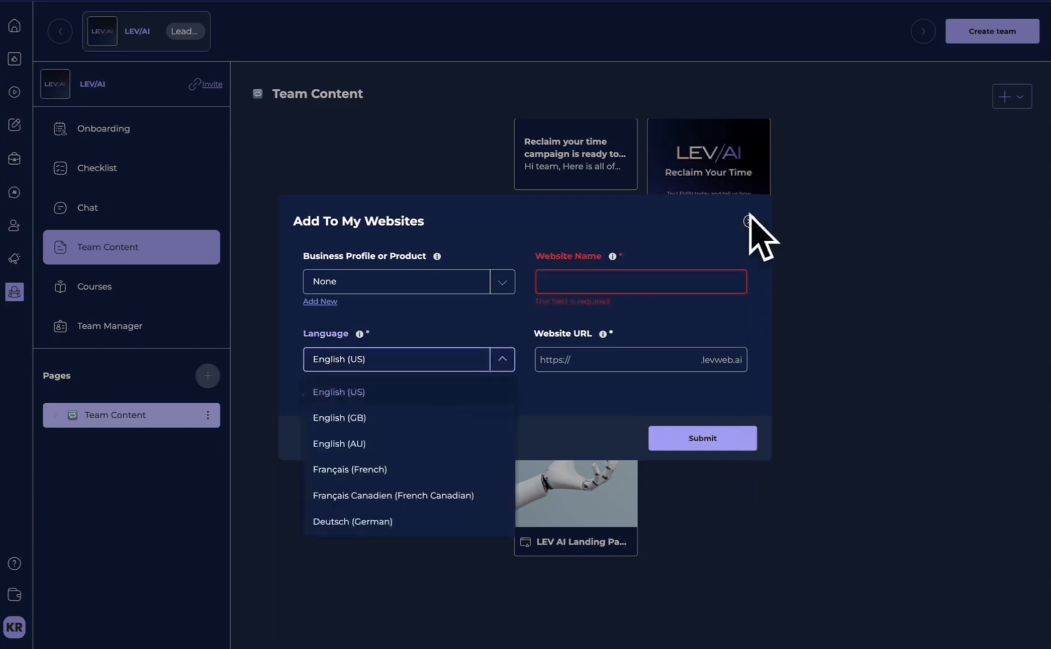
pyautogui.click(748, 220)
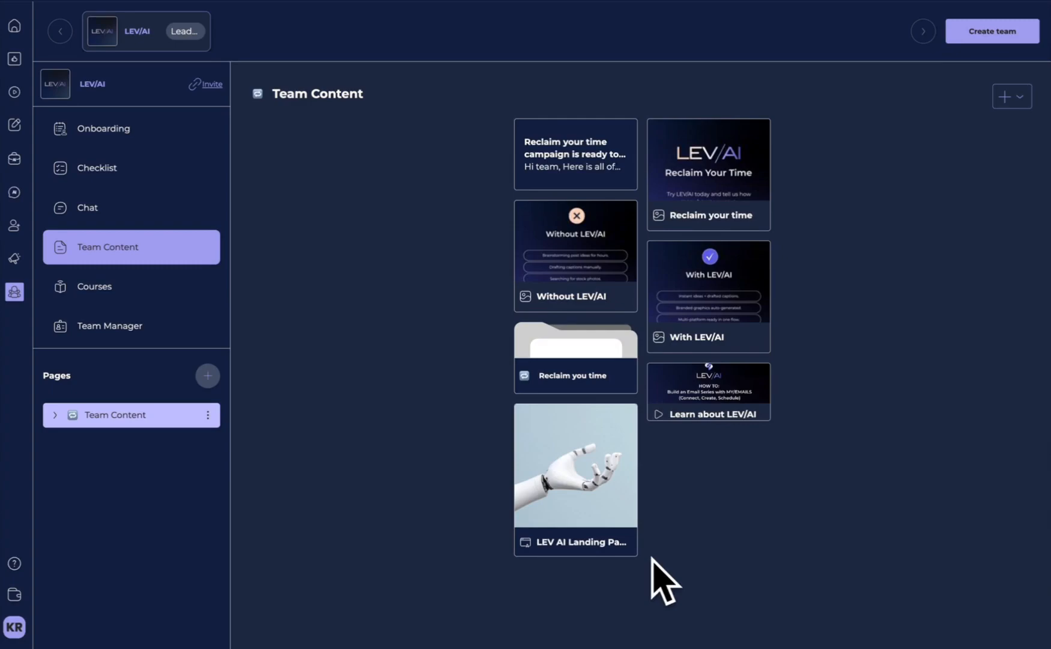
# - Generate a new member invitation link for the LEV/AI team, deactivating the old one, and copy the new link
pyautogui.click(206, 87)
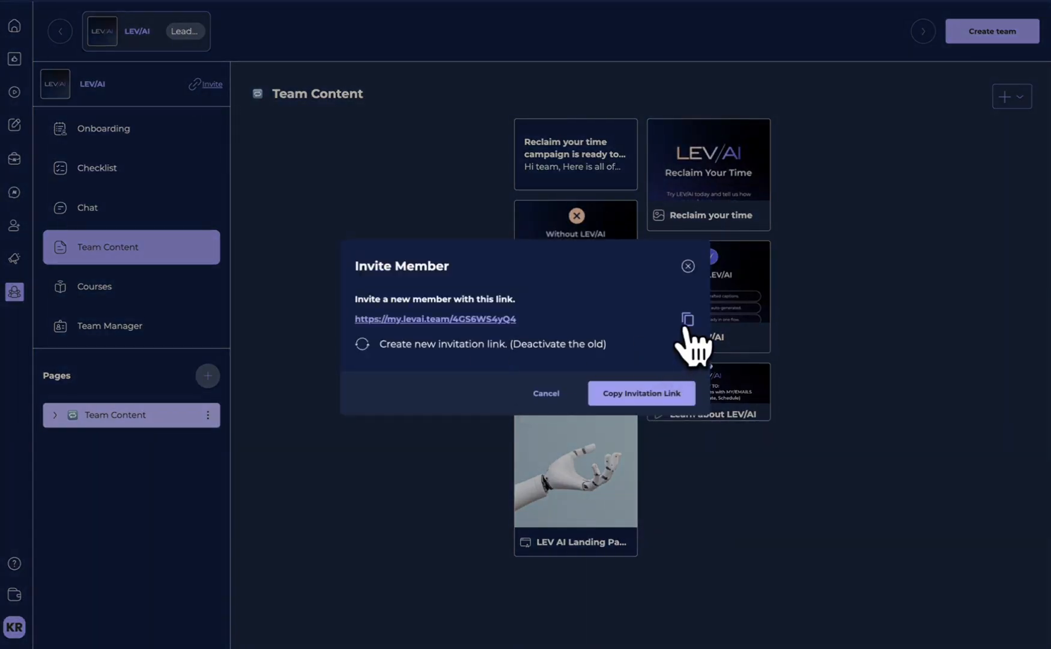
pyautogui.click(687, 319)
pyautogui.click(362, 344)
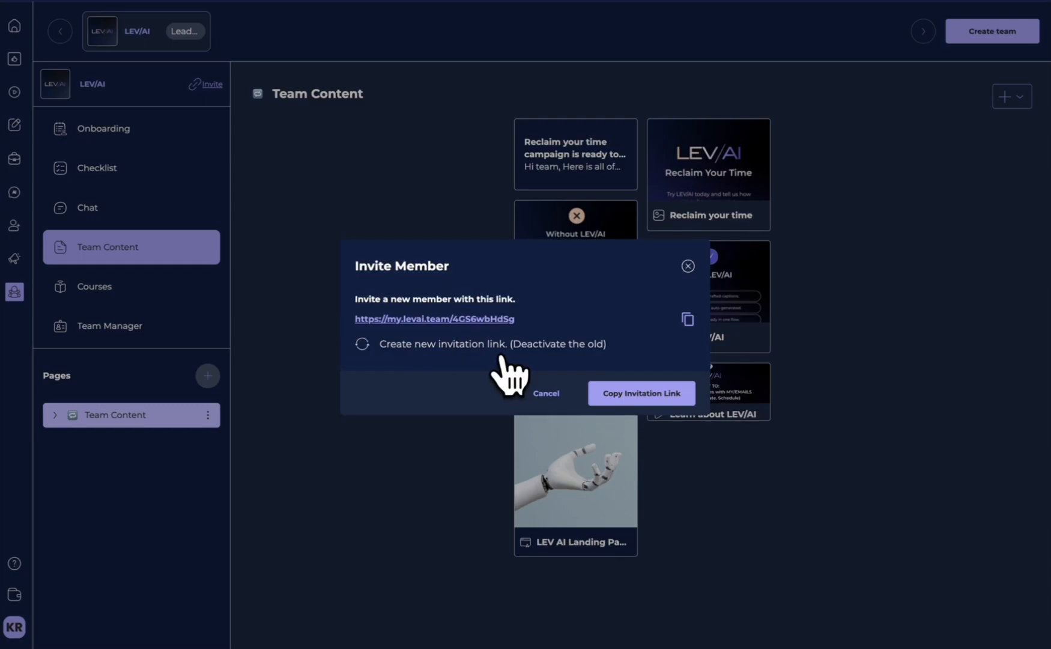
pyautogui.click(609, 394)
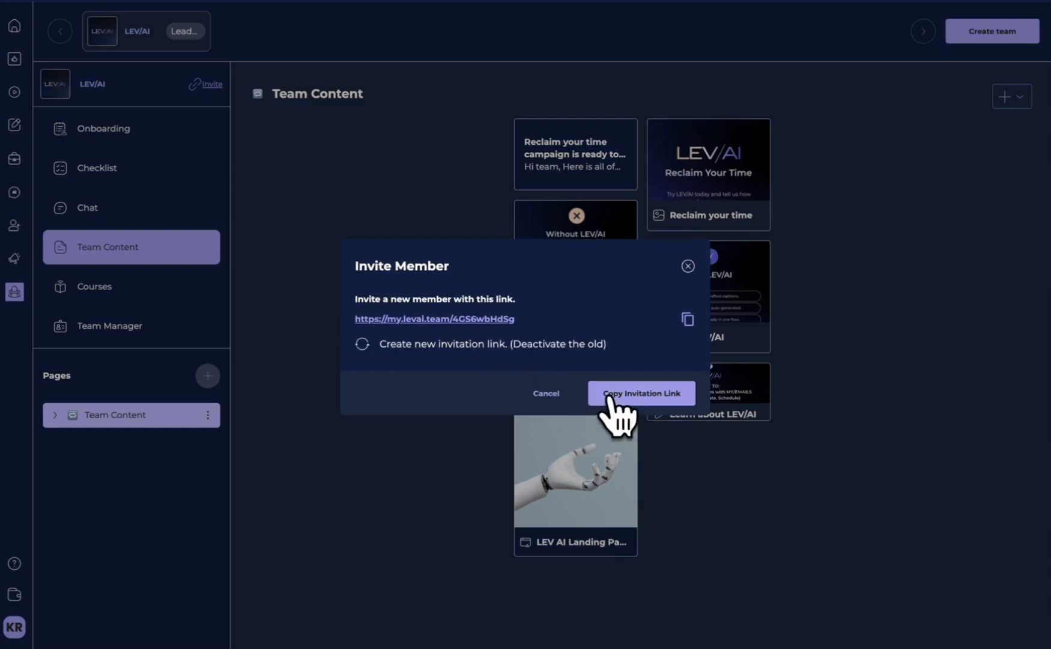
pyautogui.click(689, 319)
pyautogui.click(687, 266)
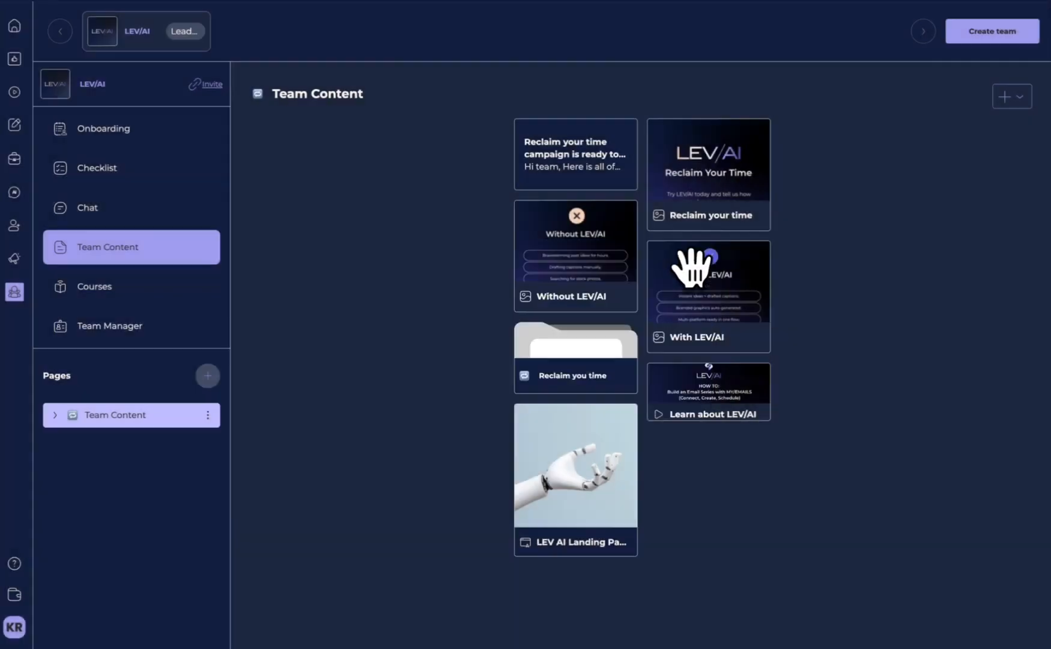
# - Review the team's member list and onboarding section, and return to the Team Content page
pyautogui.click(87, 333)
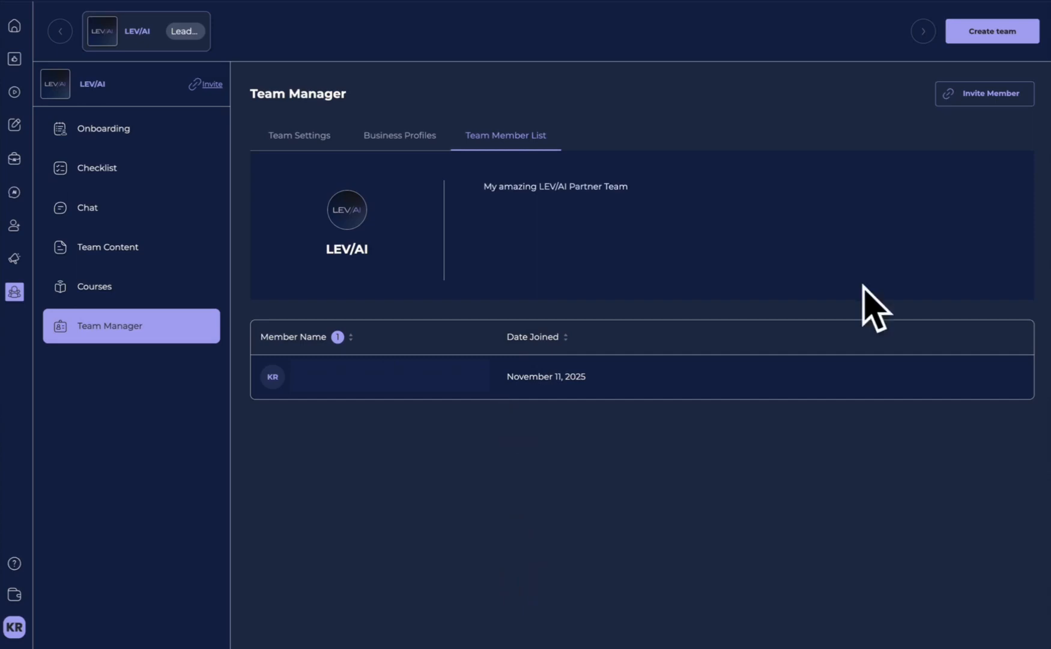
pyautogui.click(135, 136)
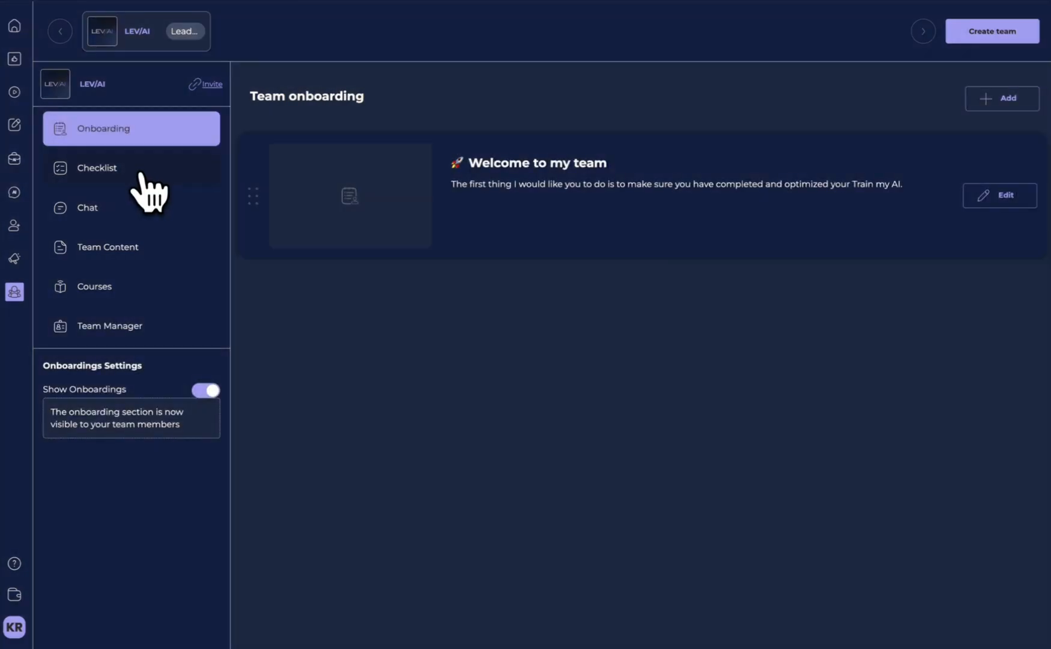
pyautogui.click(135, 241)
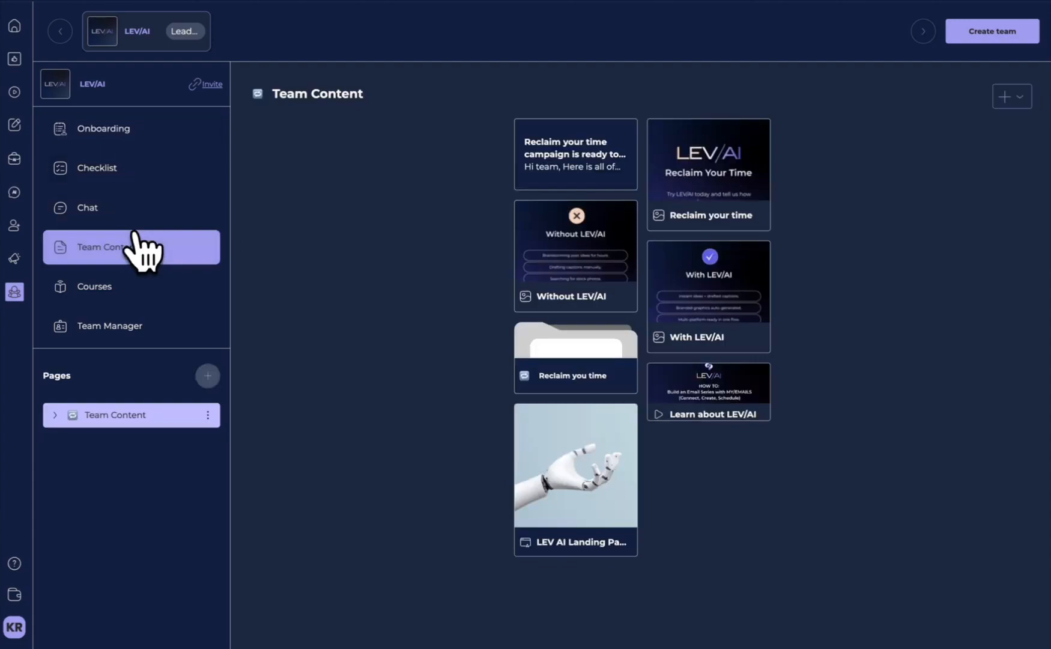